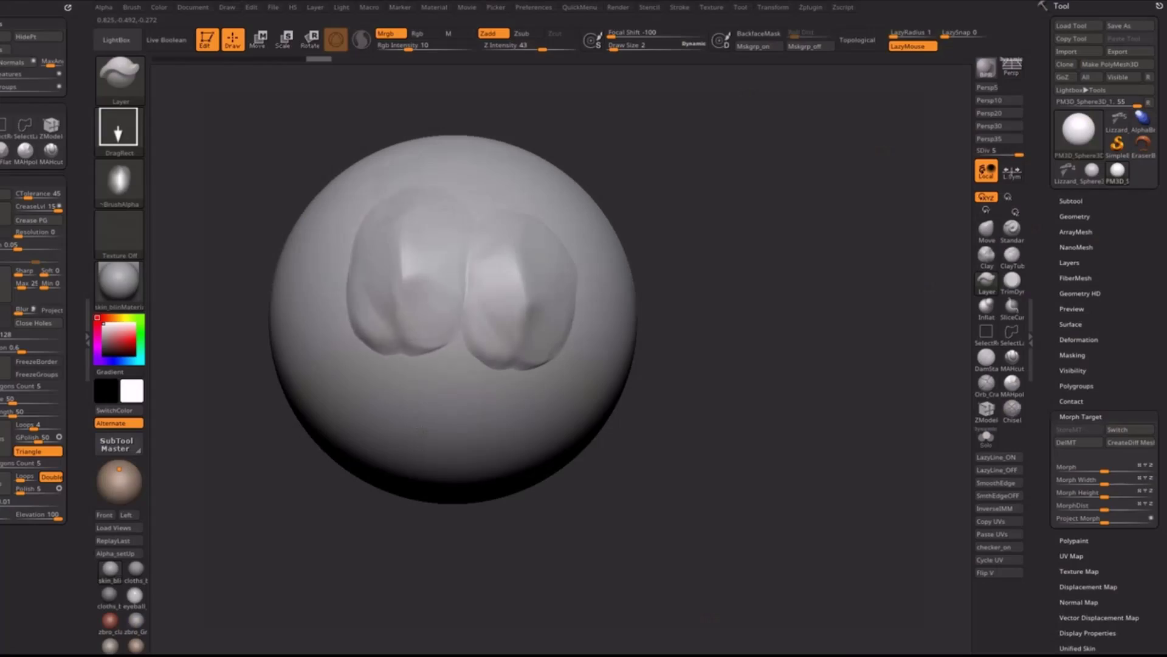
pyautogui.moveTo(469, 320)
pyautogui.mouseDown(button='right')
pyautogui.moveTo(482, 177)
pyautogui.moveTo(527, 309)
pyautogui.mouseUp(button='right')
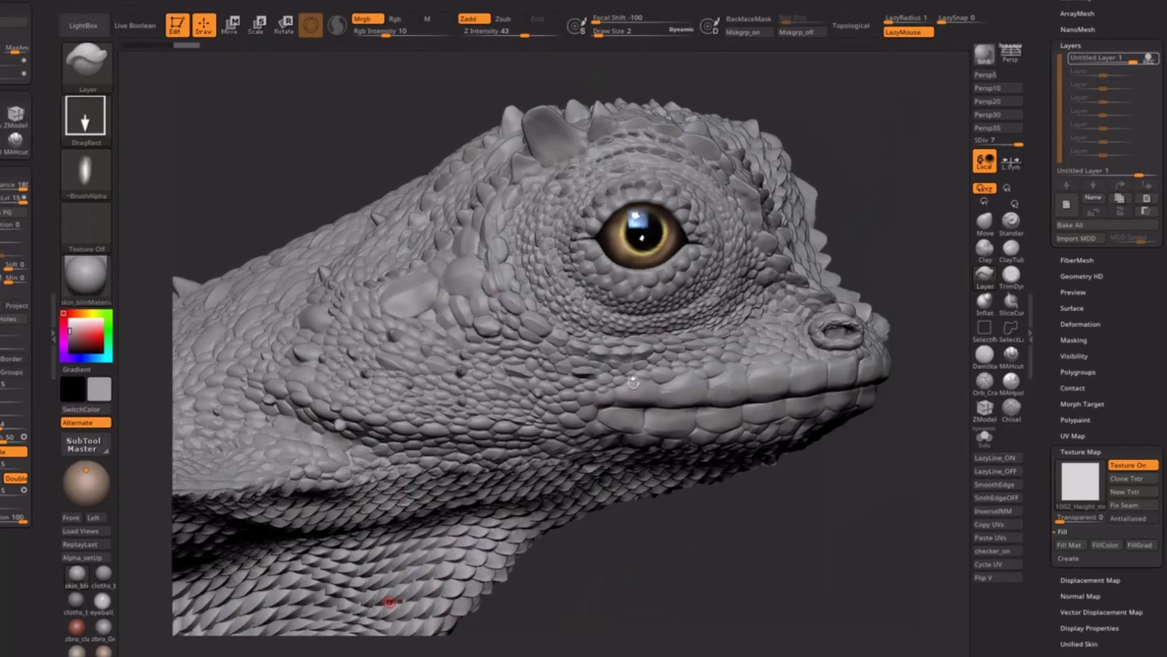
pyautogui.moveTo(608, 341); pyautogui.dragTo(638, 352, button='right')
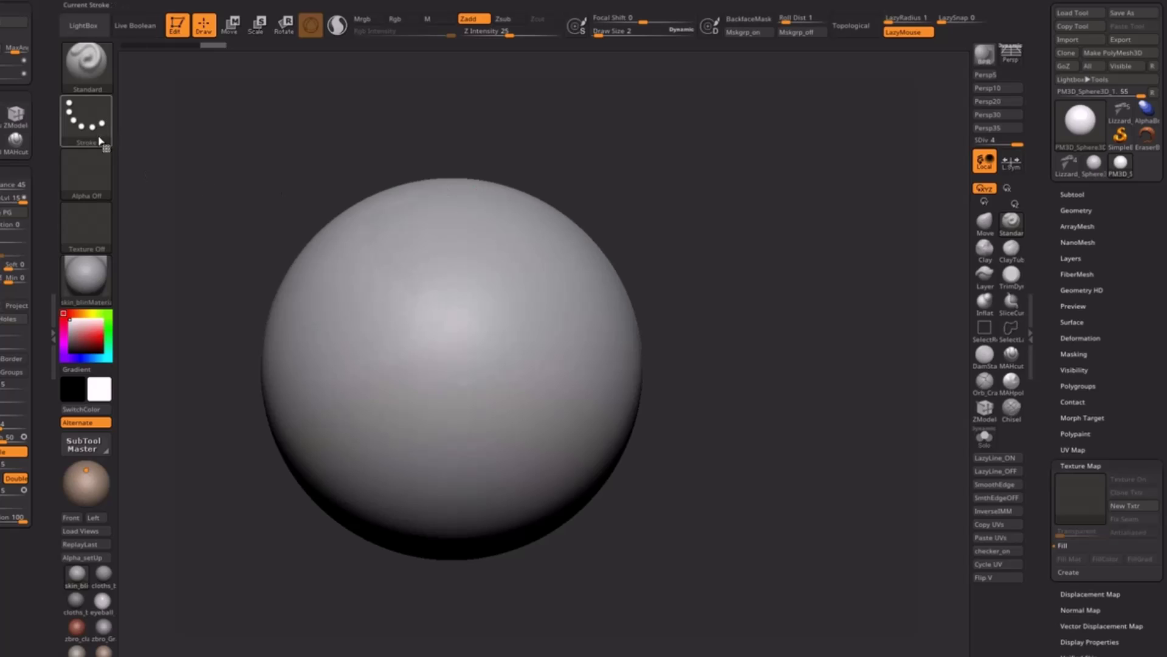
# - Choose the Layer brush from the 3D sculpting brushes starting with L
pyautogui.click(87, 119)
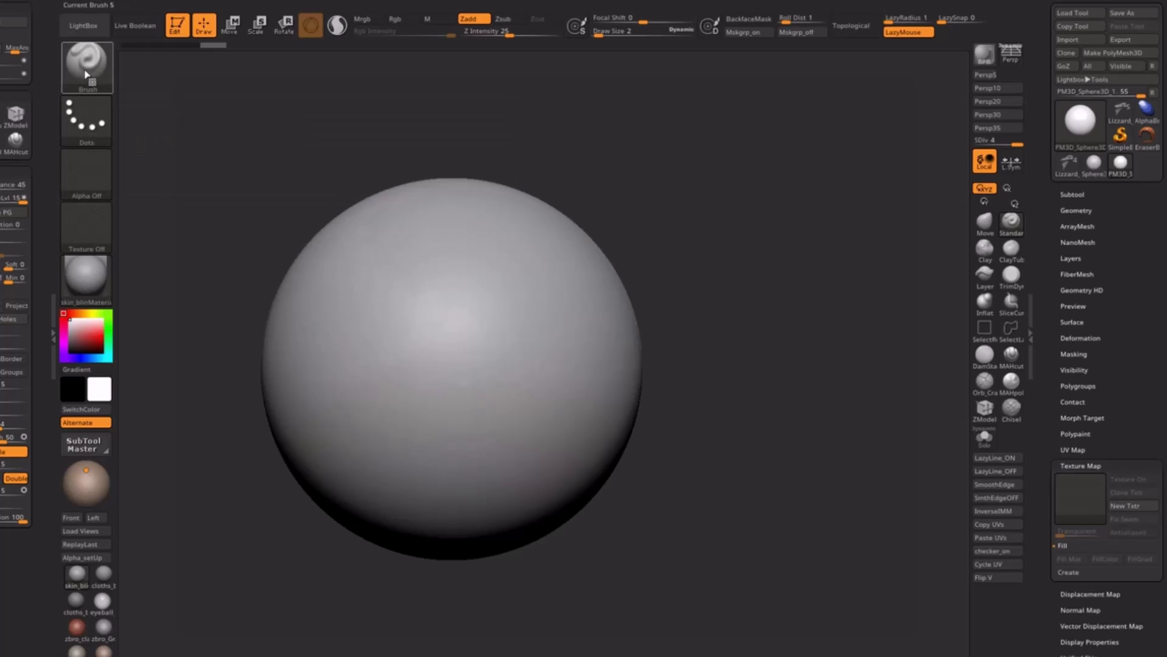
pyautogui.click(86, 61)
pyautogui.moveTo(378, 203)
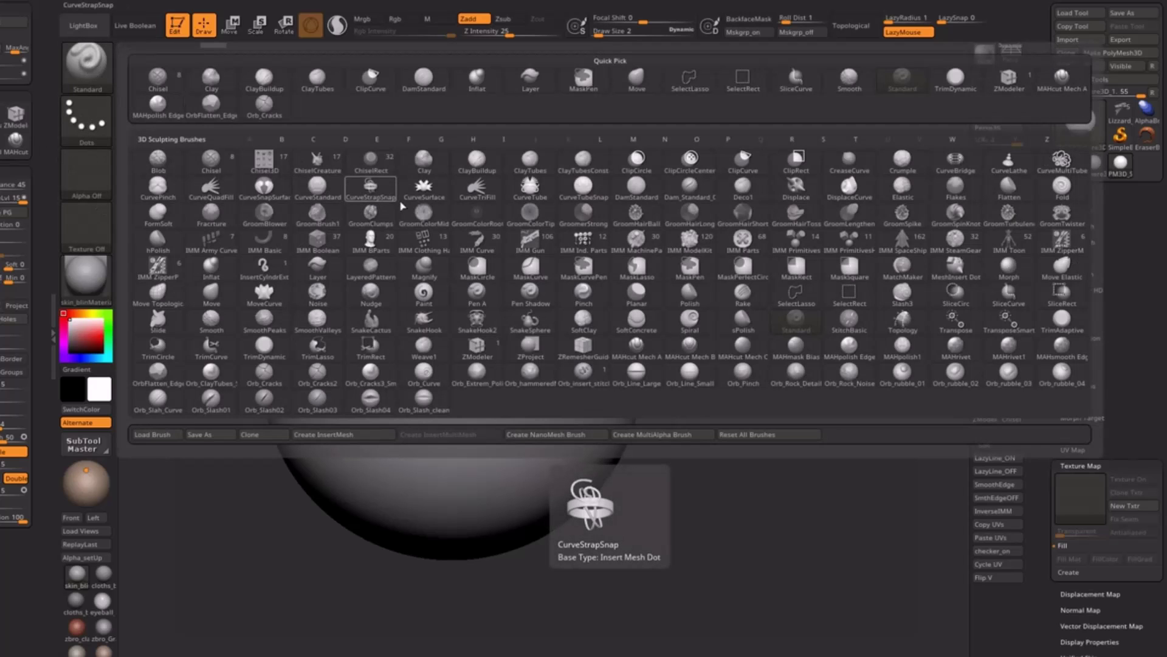
pyautogui.moveTo(384, 276)
pyautogui.press('l')
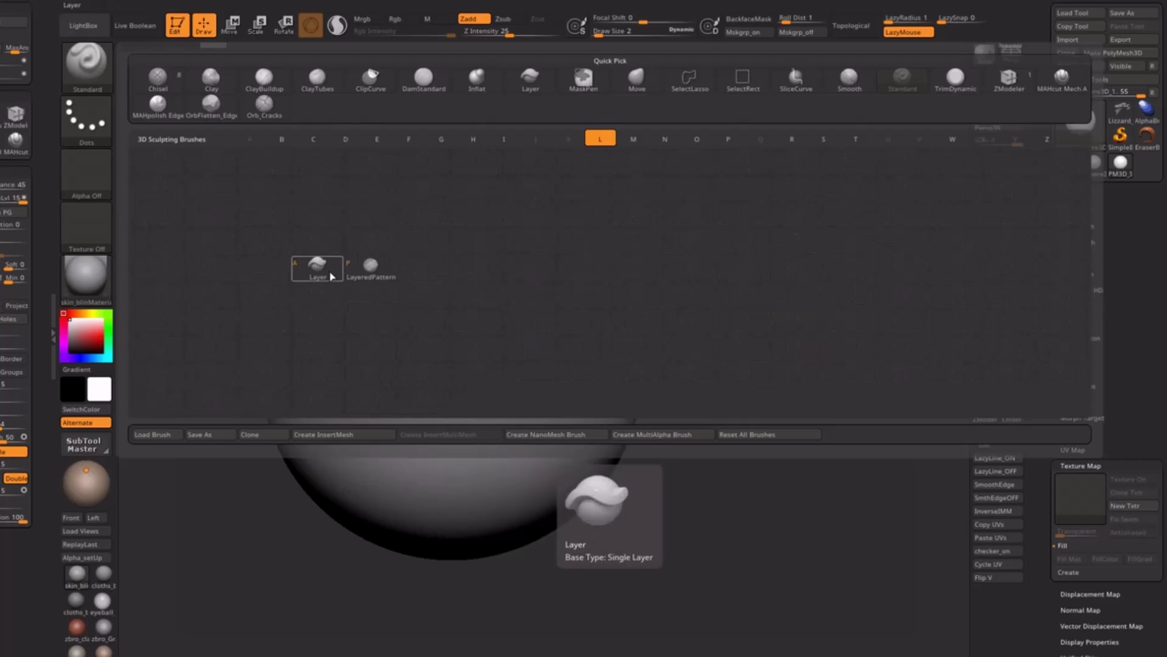
pyautogui.click(315, 266)
# - Start importing a custom alpha and browse to the Lizzard project's alphas folder "layer scales v2"
pyautogui.click(85, 199)
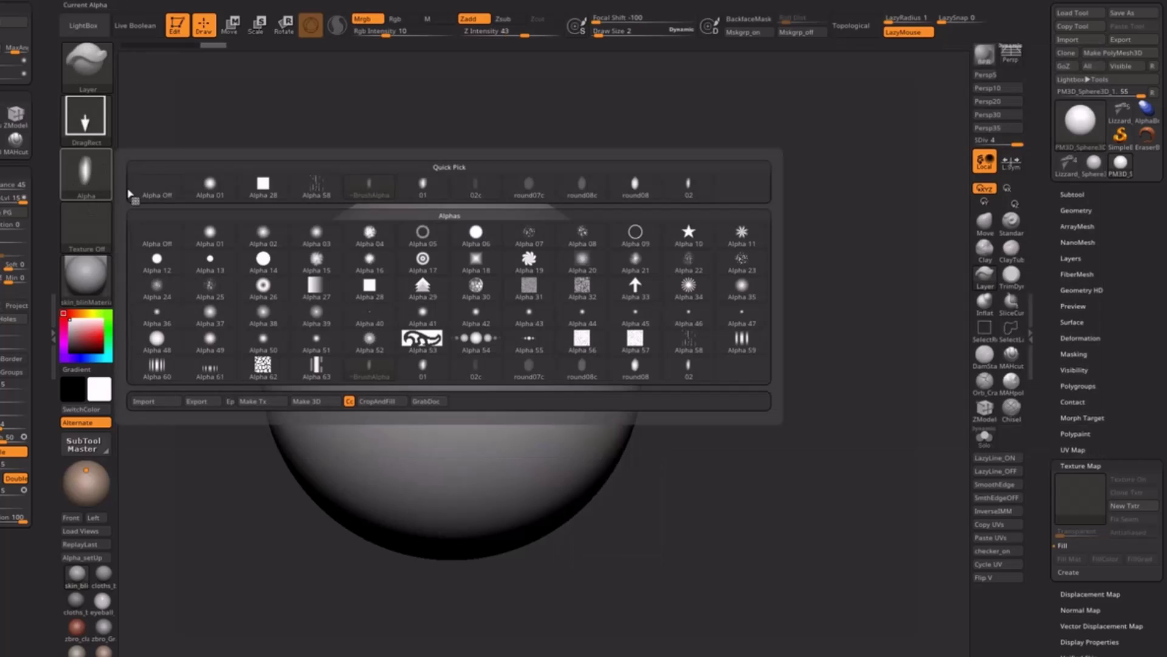
pyautogui.click(97, 183)
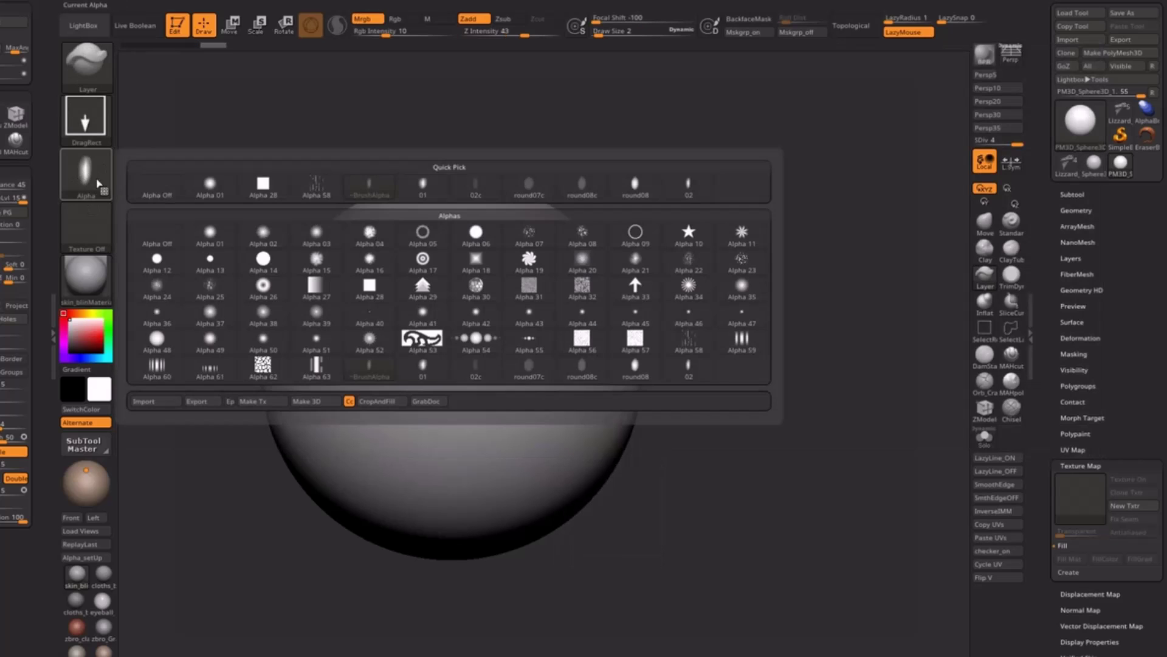
pyautogui.click(155, 401)
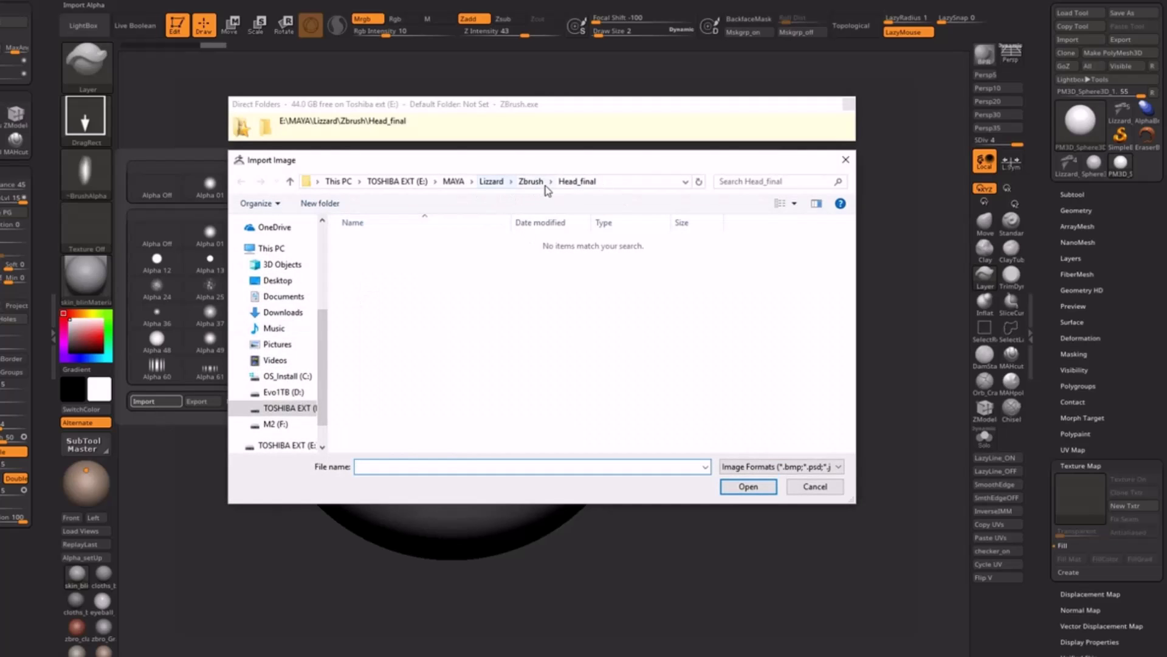
pyautogui.click(492, 181)
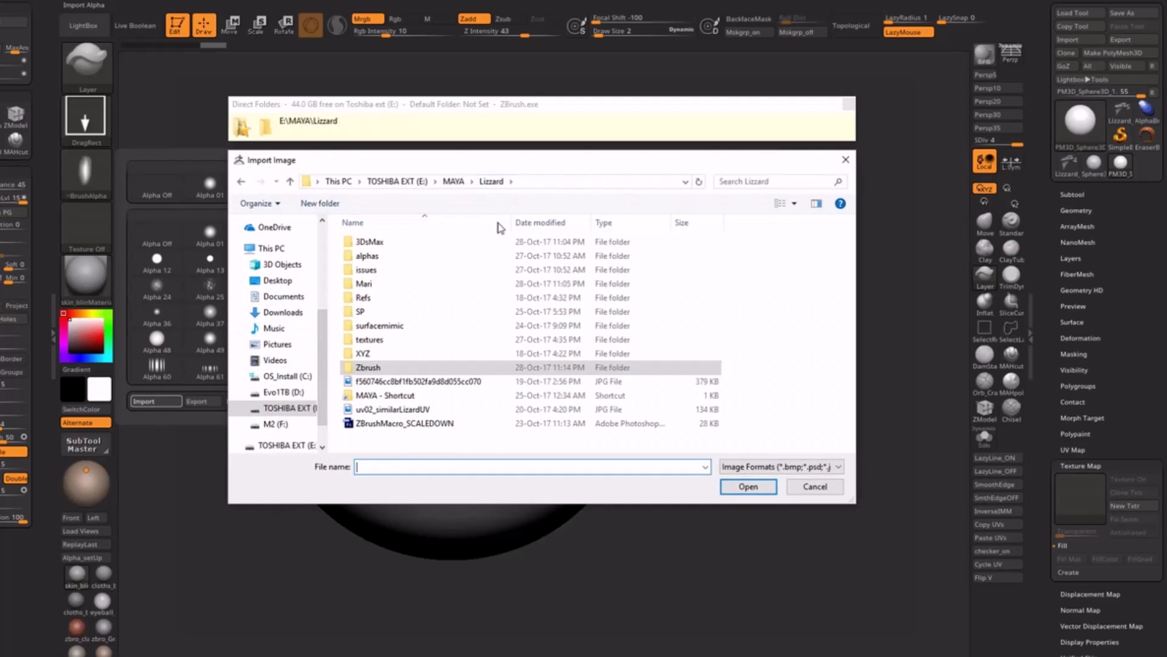
pyautogui.click(378, 259)
pyautogui.doubleClick(378, 259)
pyautogui.doubleClick(429, 271)
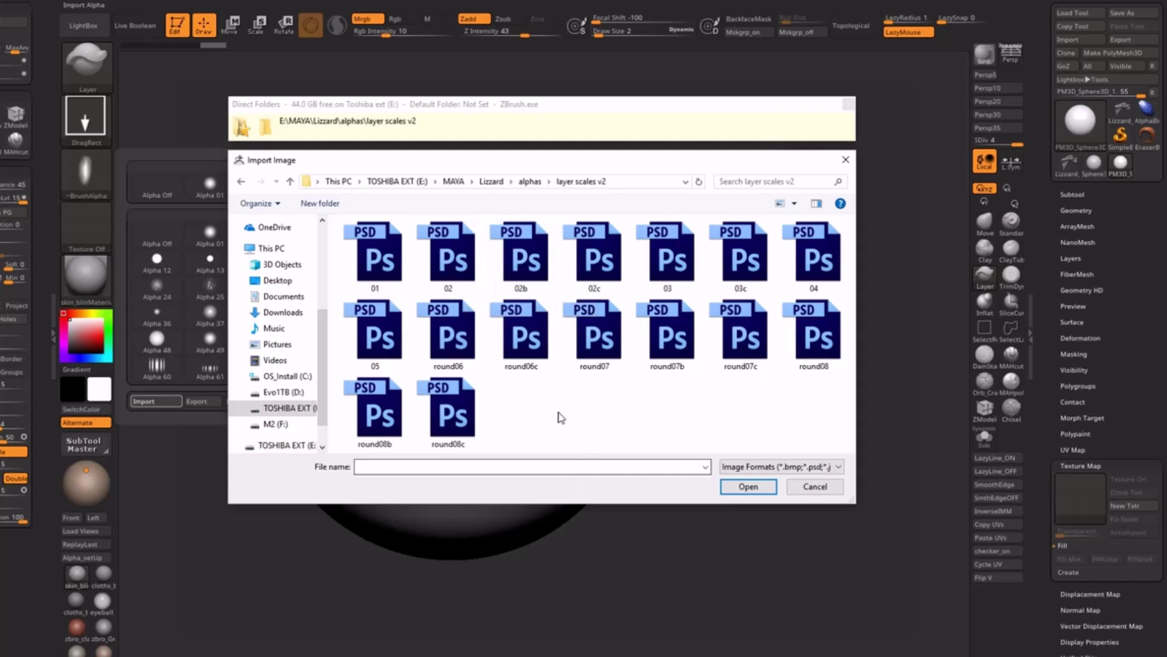
# - Import the PSD scale alpha named 01 for the Layer brush
pyautogui.click(448, 258)
pyautogui.click(550, 290)
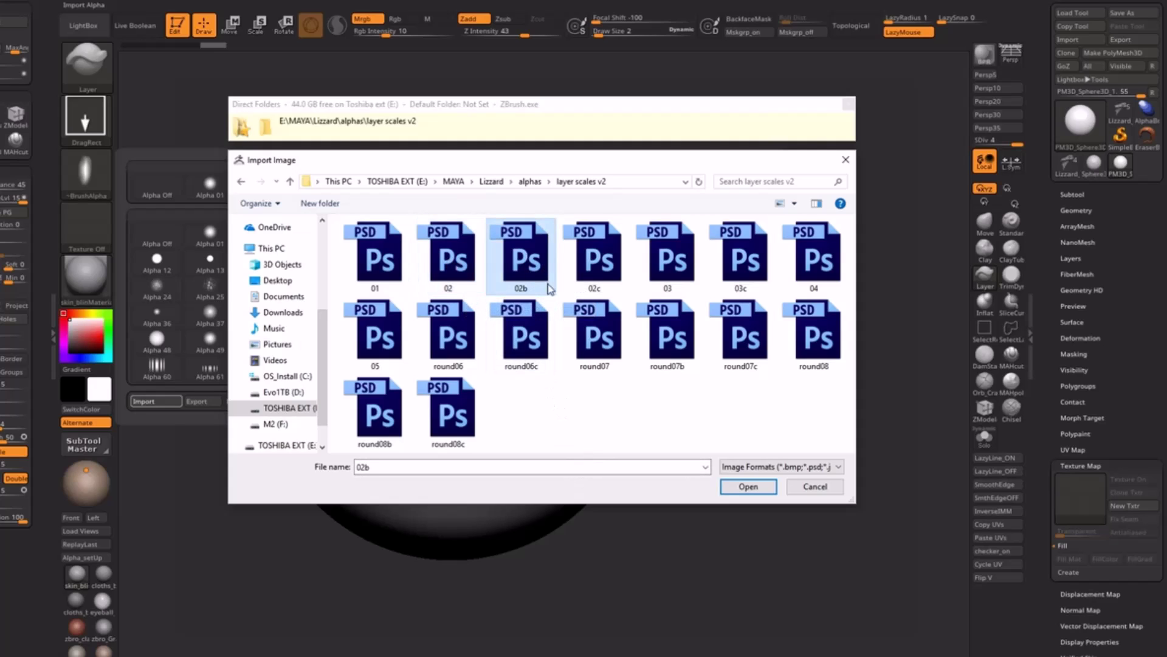
pyautogui.click(608, 283)
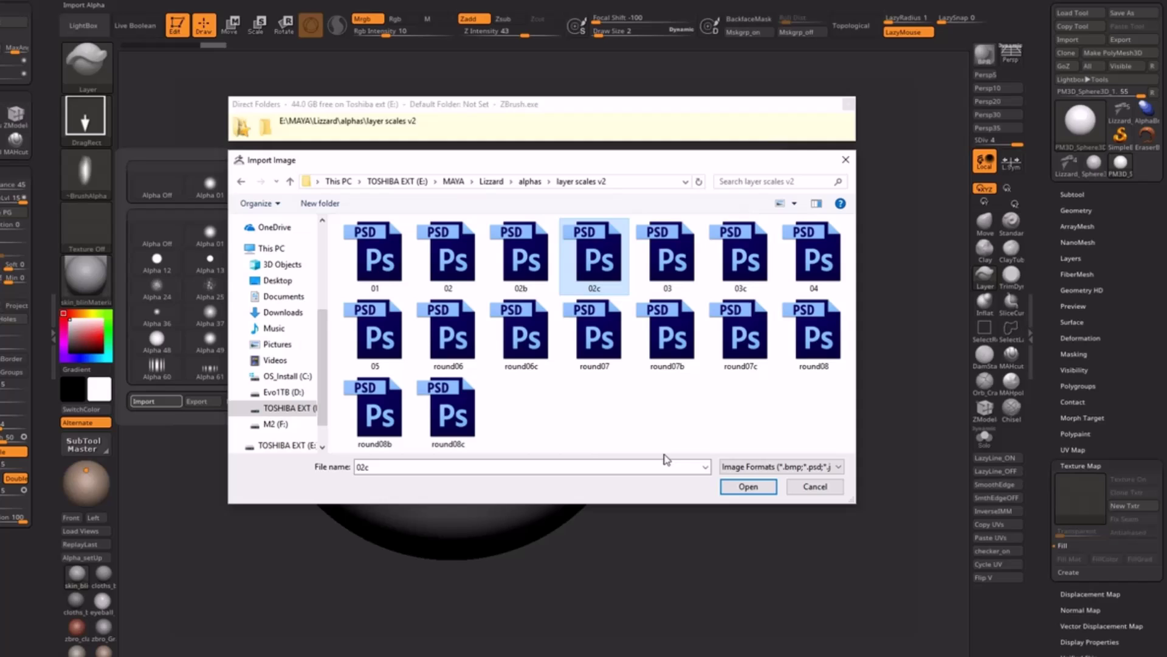
pyautogui.click(377, 266)
pyautogui.click(747, 487)
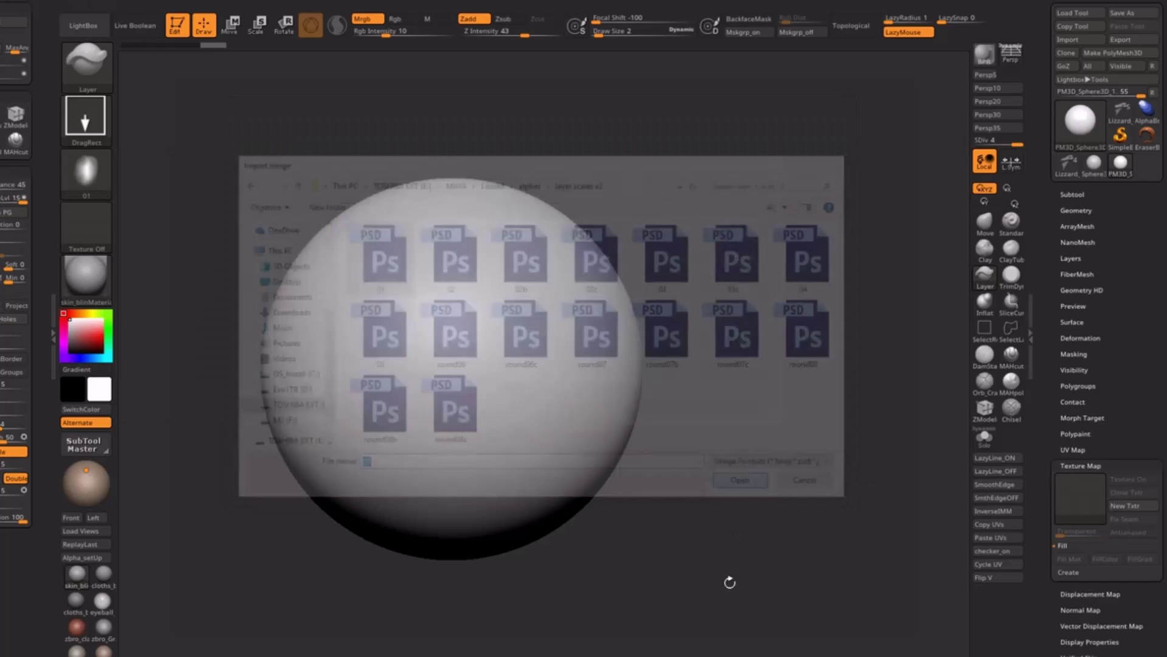
# - Subdivide the sphere once more to subdivision level 5
pyautogui.moveTo(88, 185)
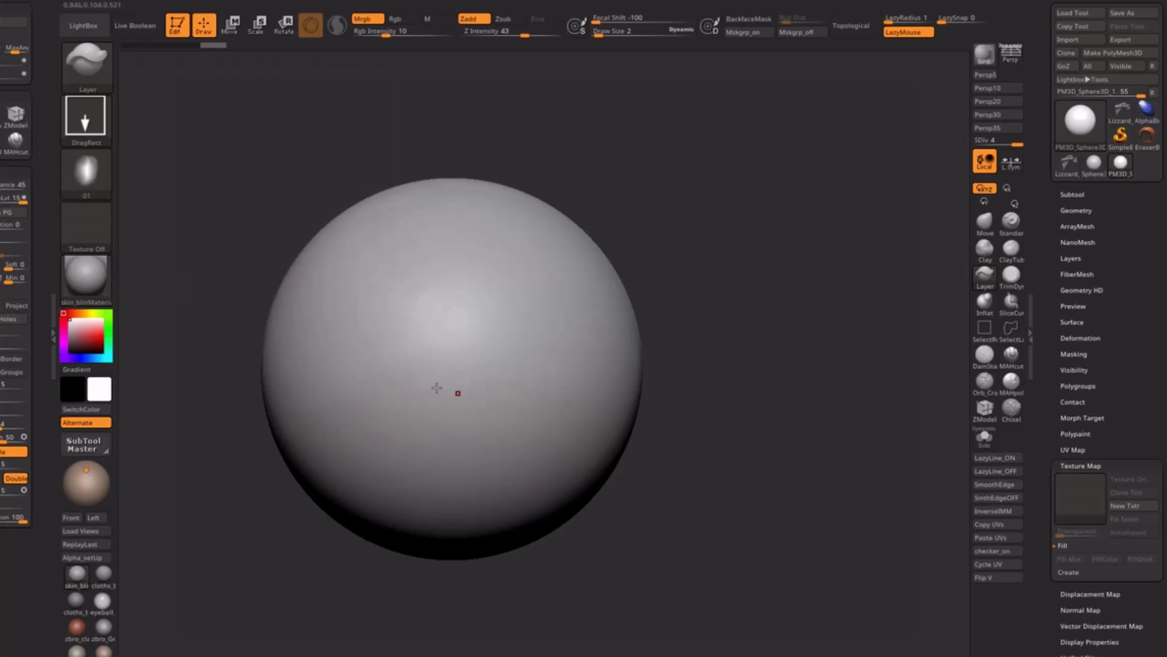
pyautogui.moveTo(598, 95); pyautogui.dragTo(964, 215)
pyautogui.hotkey('ctrl', 'd')
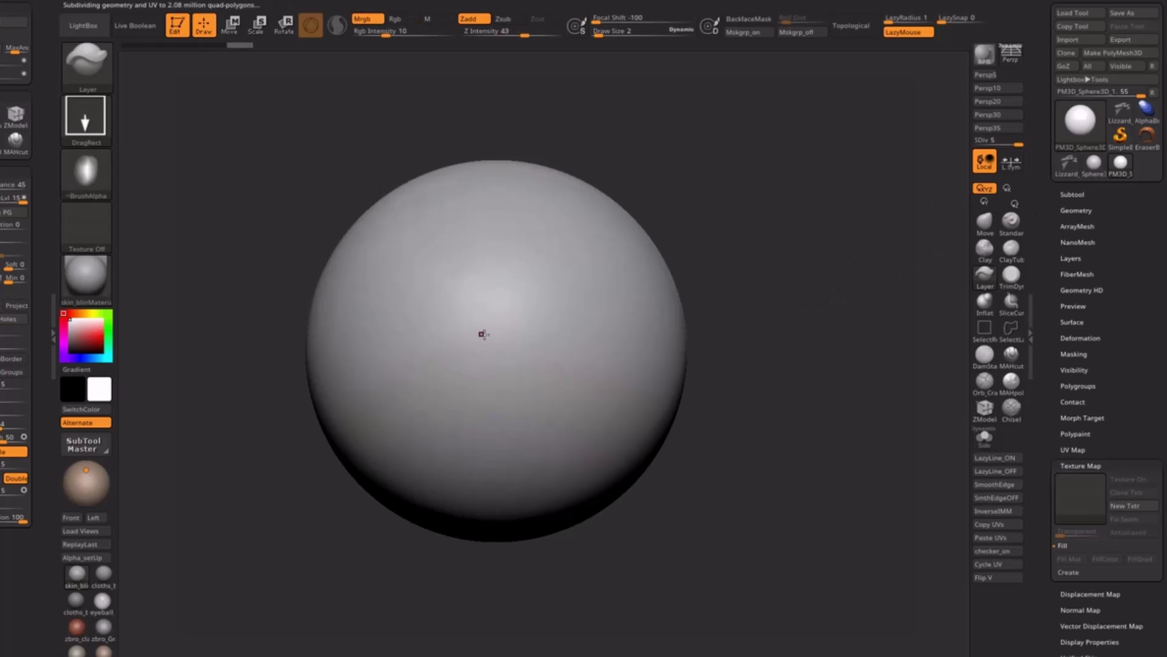
# - Stamp one large scale on the front of the sphere with alpha 01 and inspect it from several angles
pyautogui.moveTo(491, 323); pyautogui.dragTo(495, 544)
pyautogui.moveTo(754, 252); pyautogui.dragTo(737, 311)
pyautogui.moveTo(808, 313); pyautogui.dragTo(759, 357)
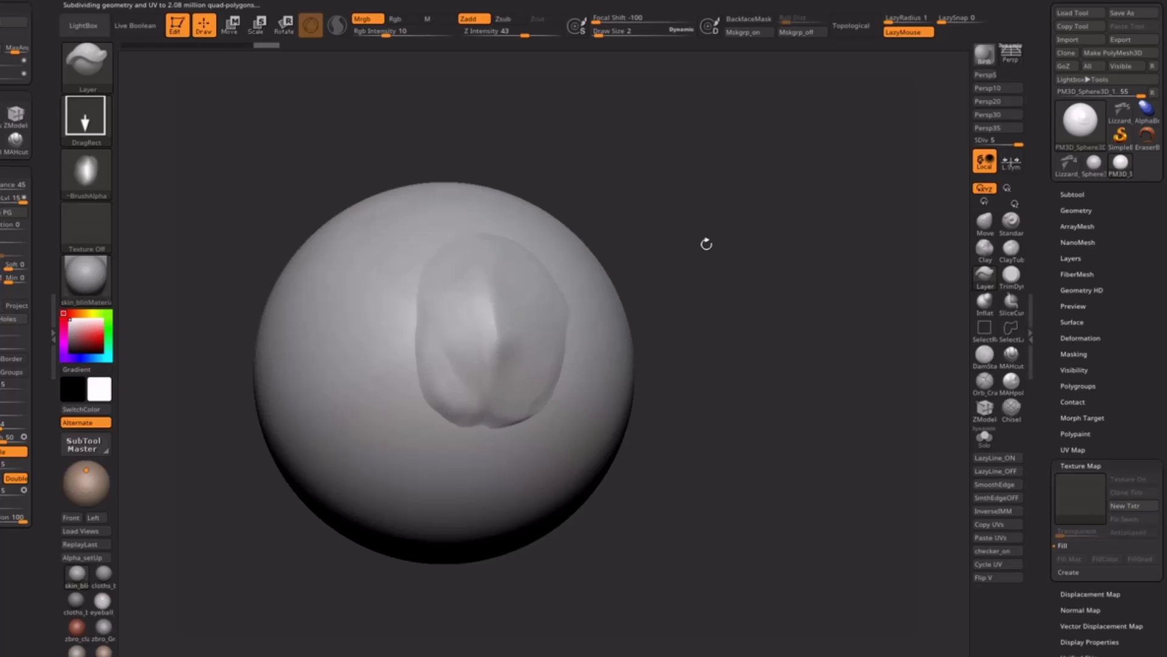
pyautogui.moveTo(706, 244); pyautogui.dragTo(519, 365)
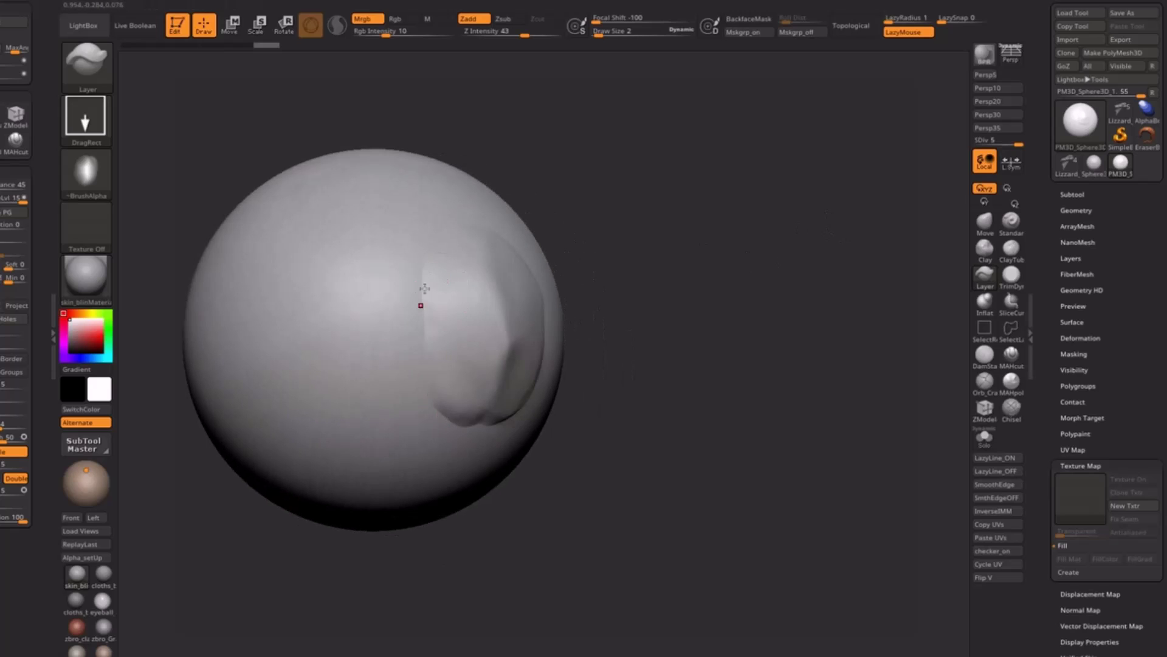
pyautogui.moveTo(719, 267); pyautogui.dragTo(567, 275)
pyautogui.moveTo(448, 467); pyautogui.dragTo(474, 250)
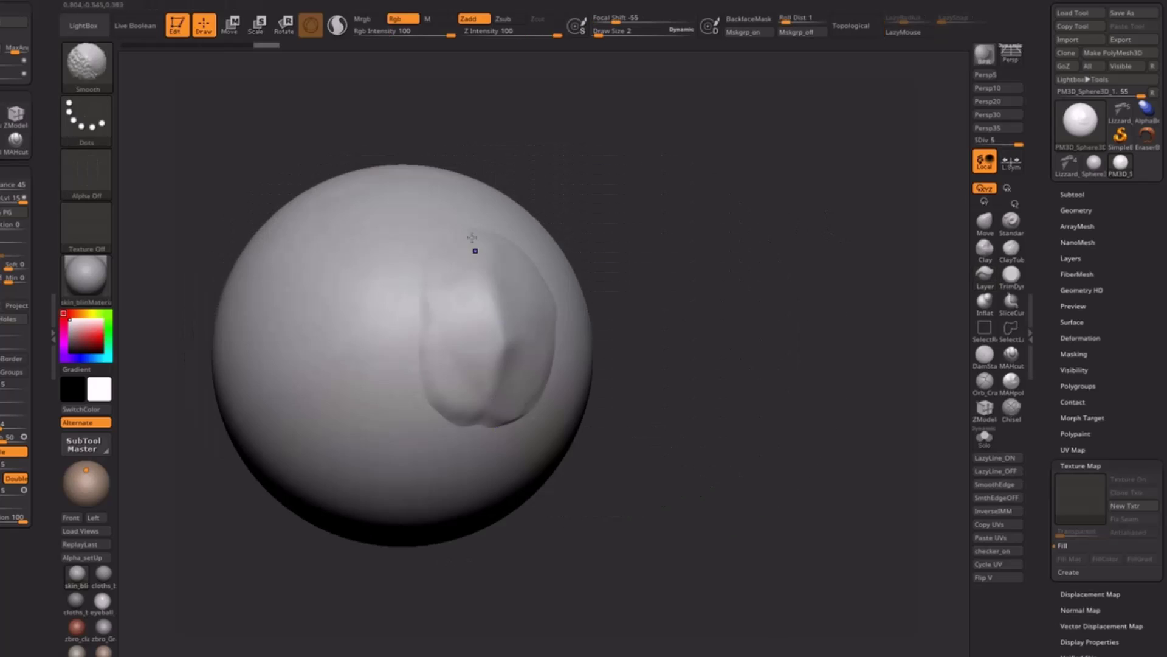
pyautogui.moveTo(732, 268); pyautogui.dragTo(785, 271)
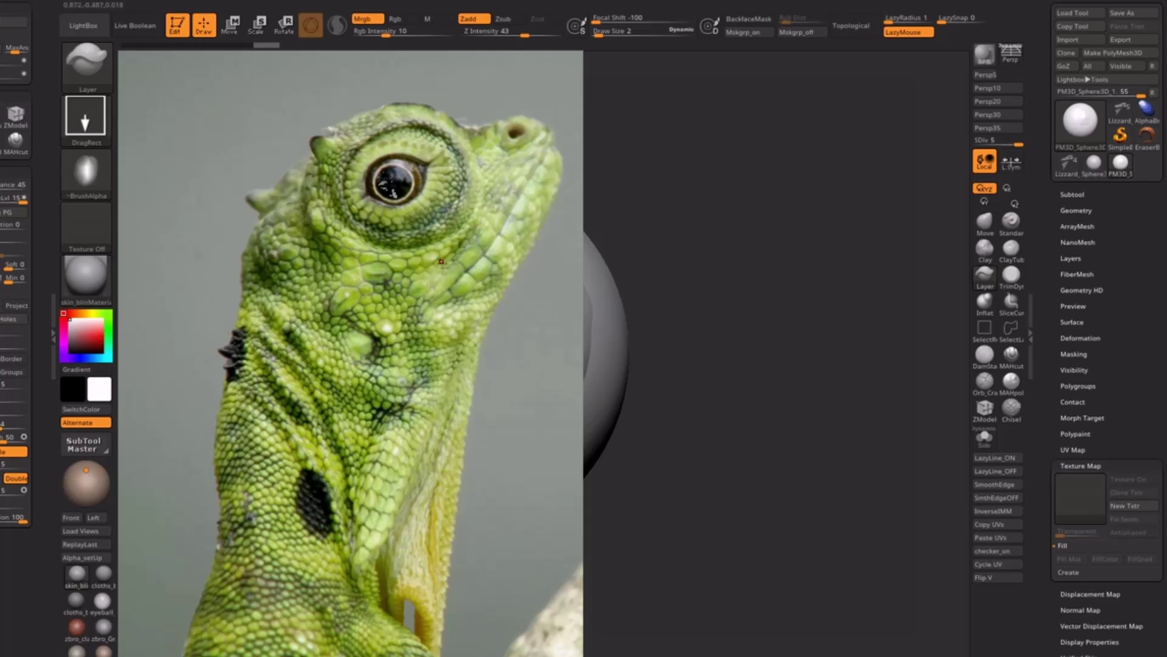
# - Compare with the lizard reference photo and stamp a second large scale partly overlapping the first one
pyautogui.hotkey('shift', 'z')
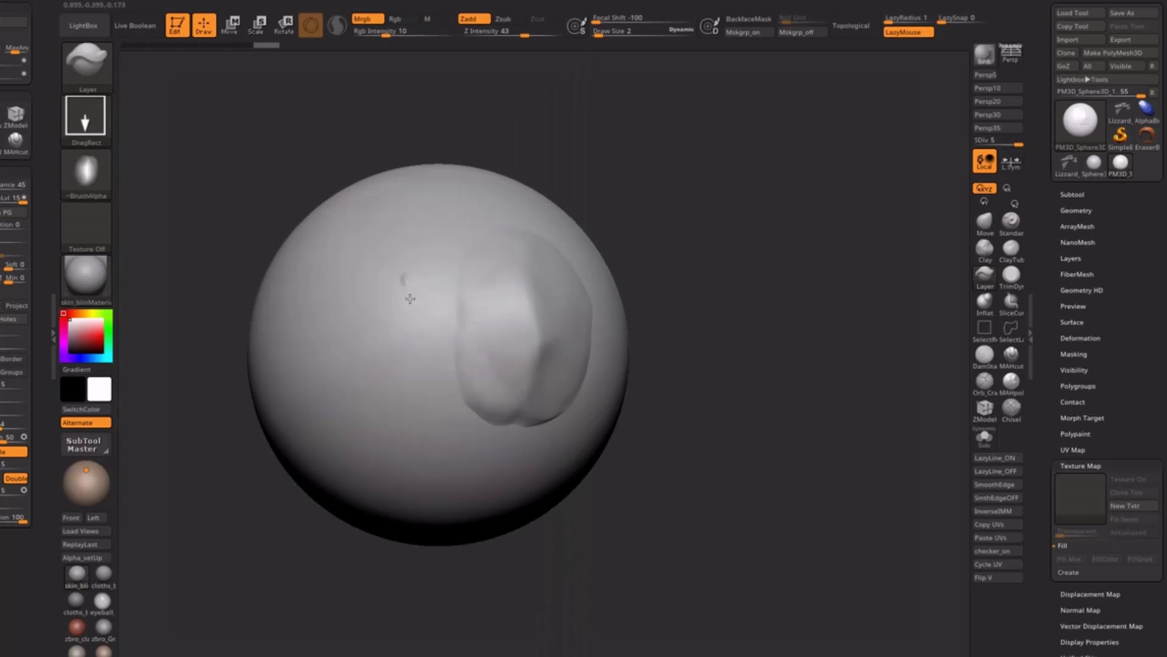
pyautogui.moveTo(411, 299)
pyautogui.mouseDown()
pyautogui.moveTo(401, 255)
pyautogui.moveTo(358, 304)
pyautogui.moveTo(469, 341)
pyautogui.mouseUp()
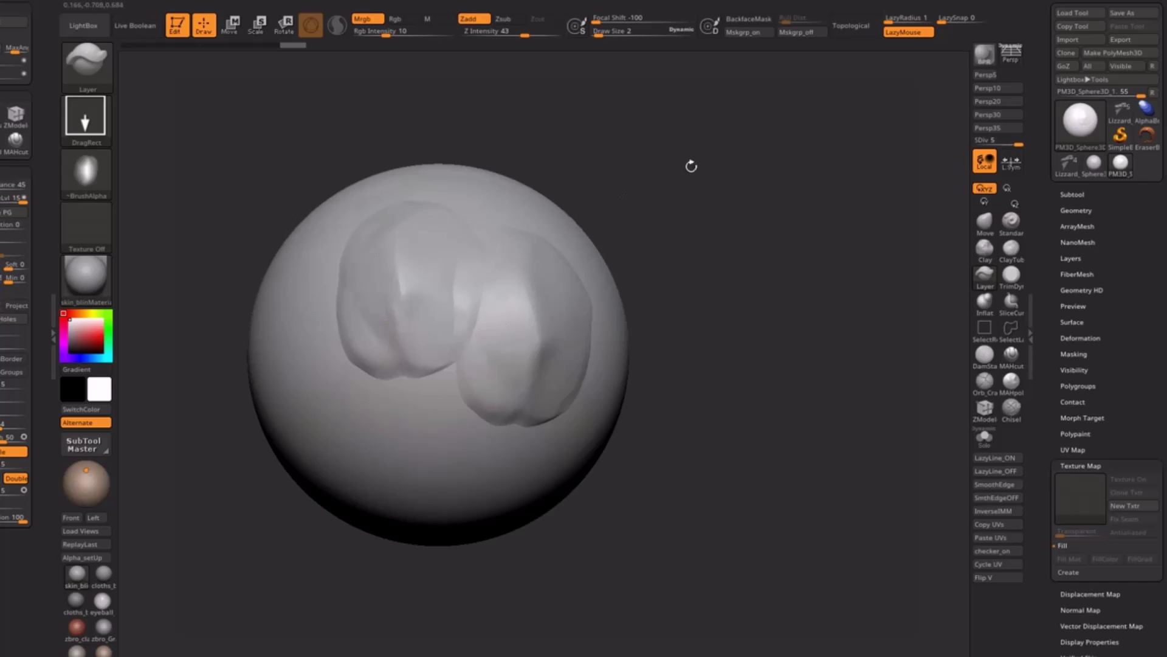
pyautogui.moveTo(691, 166); pyautogui.dragTo(681, 213)
pyautogui.moveTo(645, 167); pyautogui.dragTo(699, 155)
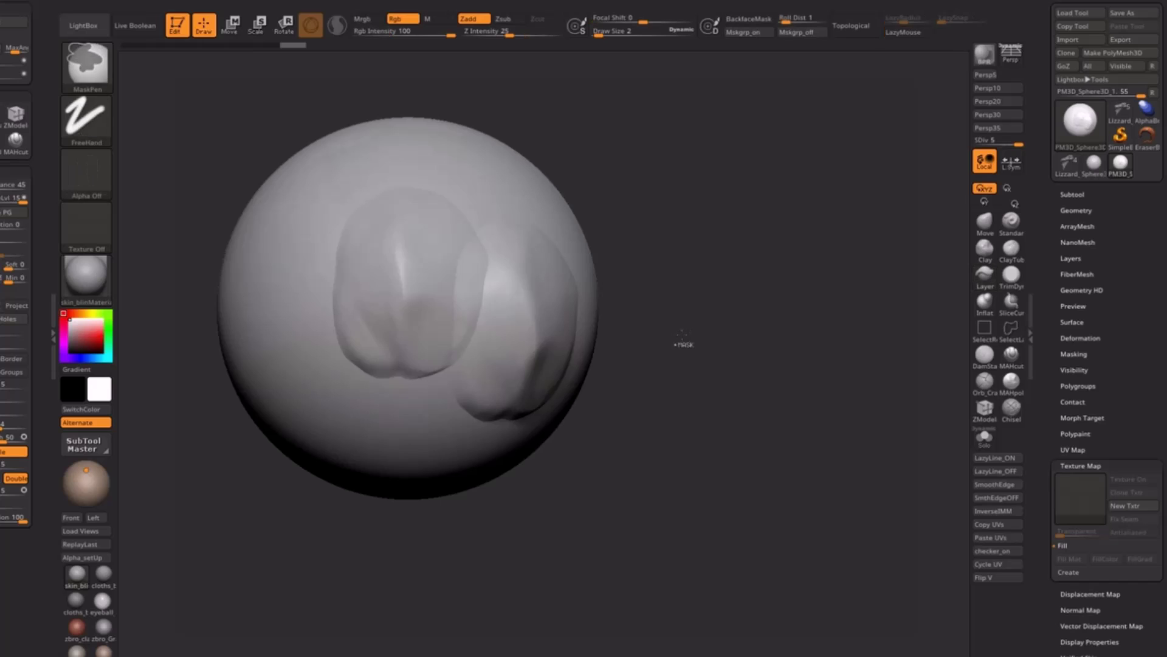
# - Undo both stamped scales on the sphere
pyautogui.hotkey('ctrl', 'z')
pyautogui.hotkey('ctrl', 'z')
pyautogui.moveTo(733, 341); pyautogui.dragTo(719, 341)
pyautogui.hotkey('ctrl', 'z')
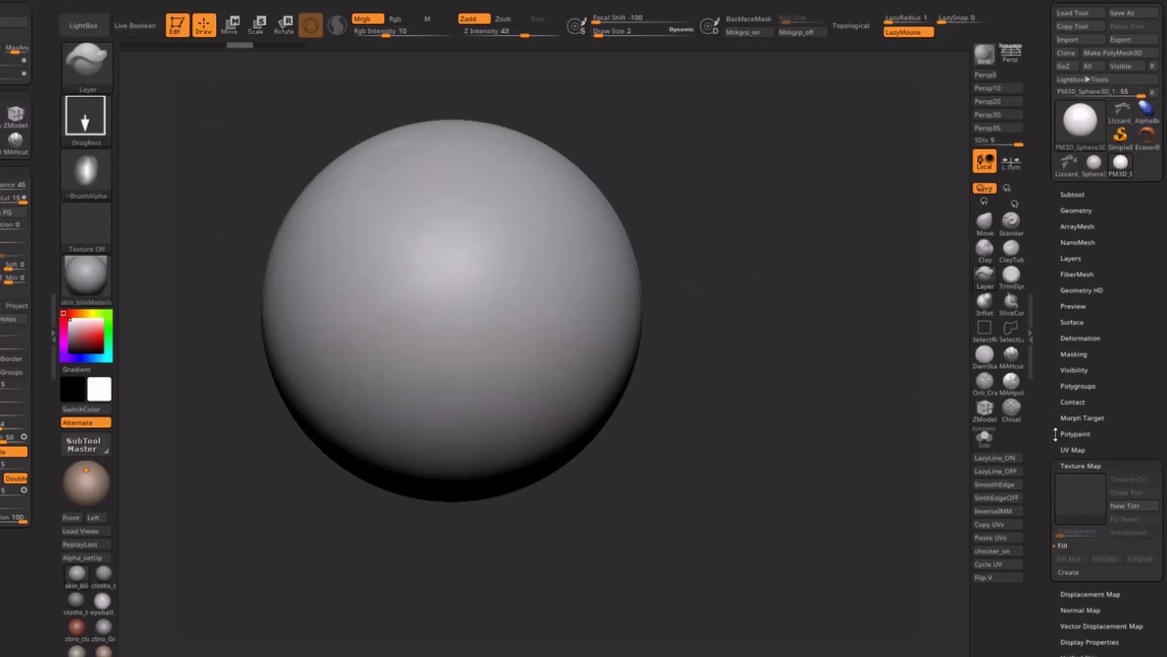
# - Store a morph target of the smooth sphere and stamp two large overlapping scales side by side on its front
pyautogui.click(1088, 465)
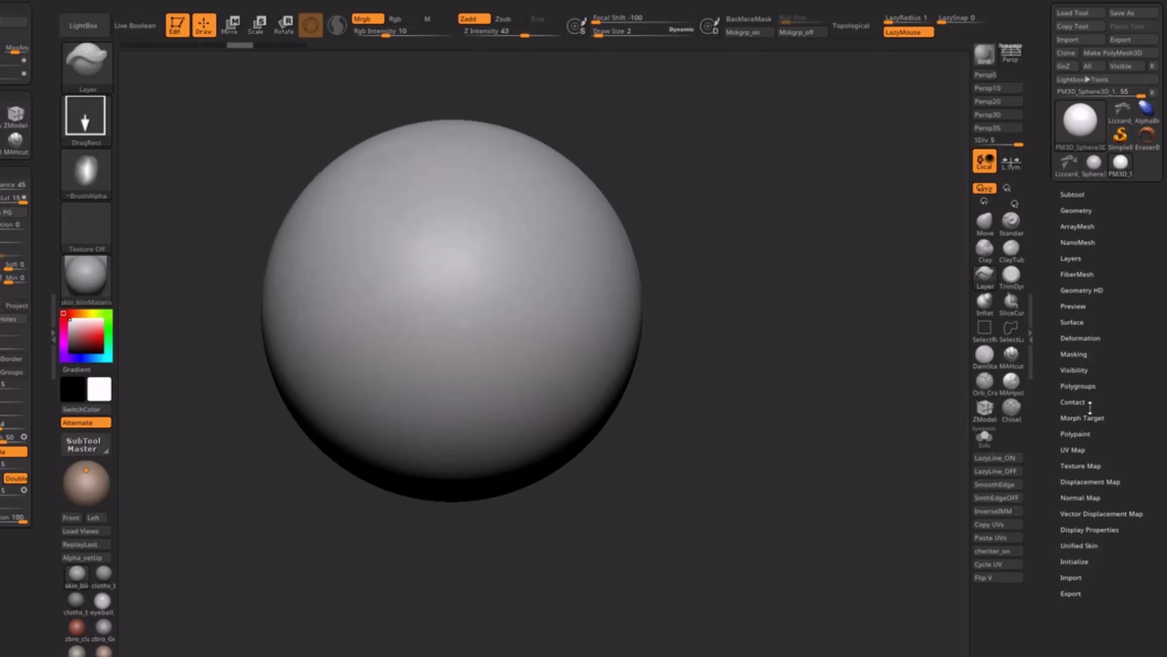
pyautogui.click(1086, 419)
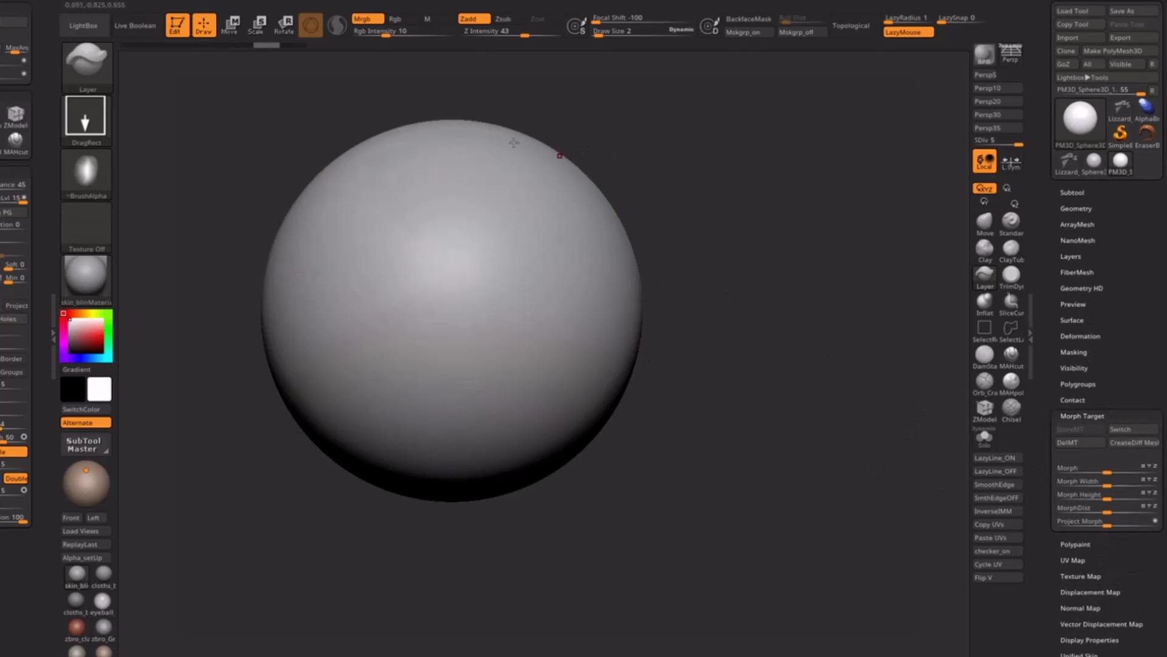
pyautogui.moveTo(500, 282); pyautogui.dragTo(511, 365)
pyautogui.moveTo(806, 382); pyautogui.dragTo(800, 399)
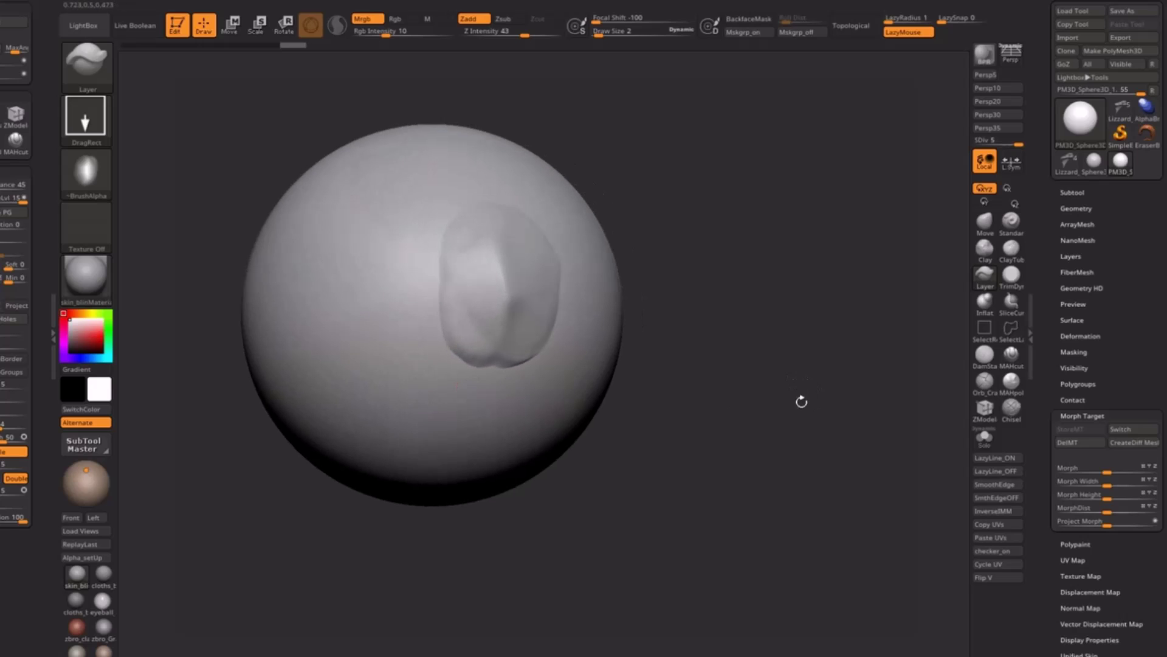
pyautogui.moveTo(387, 257); pyautogui.dragTo(411, 465)
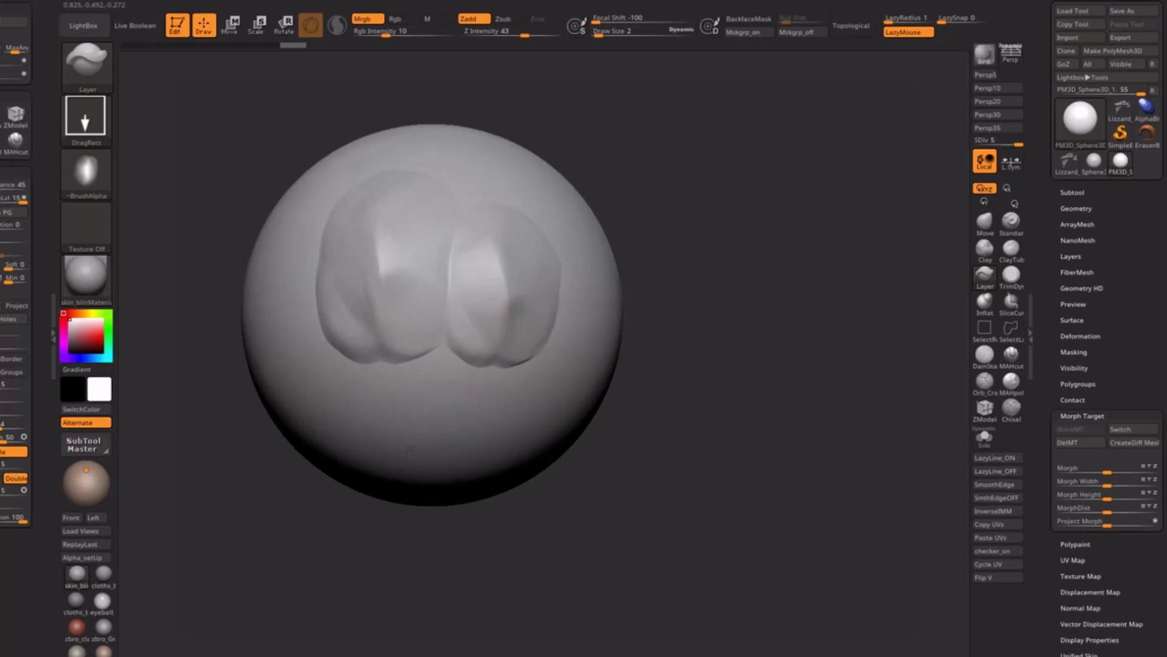
# - Stamp two medium scales above the large pair and a smaller one along its right edge
pyautogui.moveTo(665, 135); pyautogui.dragTo(637, 192)
pyautogui.moveTo(472, 160); pyautogui.dragTo(473, 292)
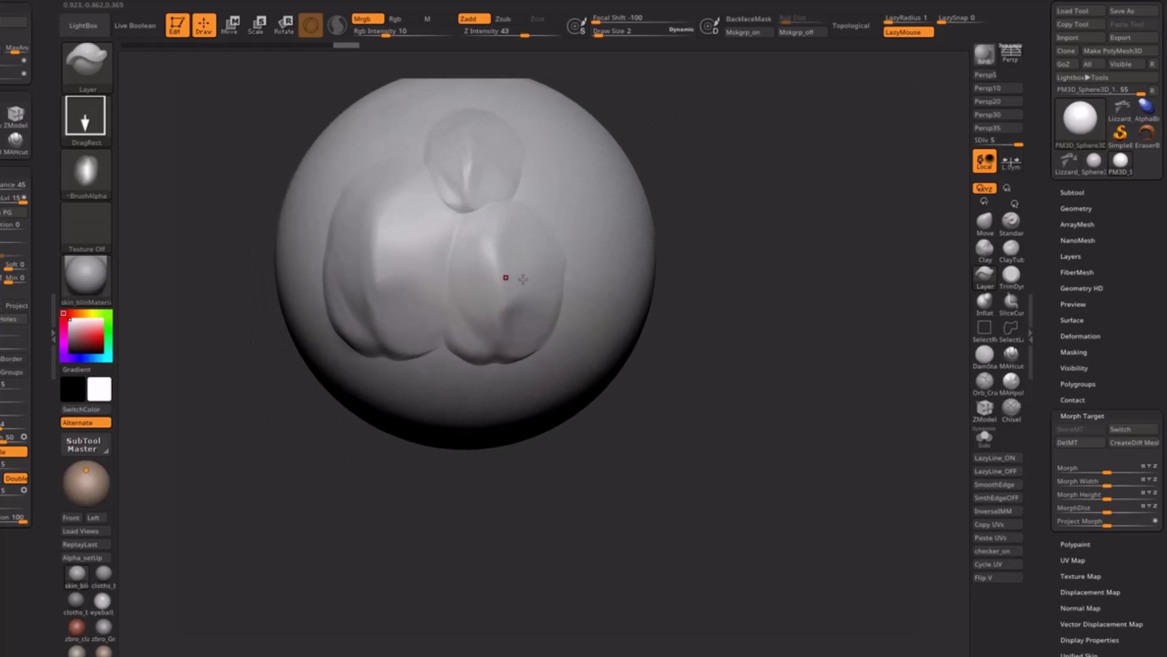
pyautogui.moveTo(839, 179); pyautogui.dragTo(767, 258)
pyautogui.moveTo(534, 247); pyautogui.dragTo(524, 363)
pyautogui.moveTo(887, 184); pyautogui.dragTo(784, 246)
pyautogui.moveTo(556, 334); pyautogui.dragTo(556, 429)
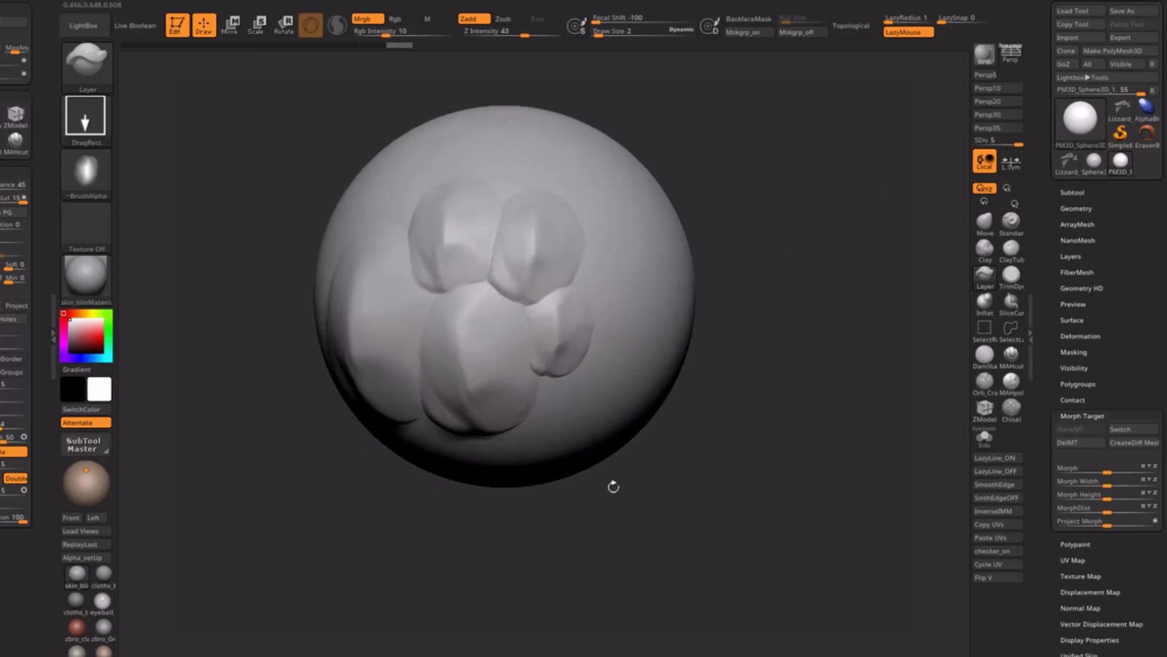
# - Extend the scale cluster to the right with one scale below the small one, a medium one beside it and two tiny fillers above
pyautogui.moveTo(612, 484); pyautogui.dragTo(610, 433)
pyautogui.moveTo(556, 406); pyautogui.dragTo(563, 504)
pyautogui.moveTo(632, 500); pyautogui.dragTo(591, 485)
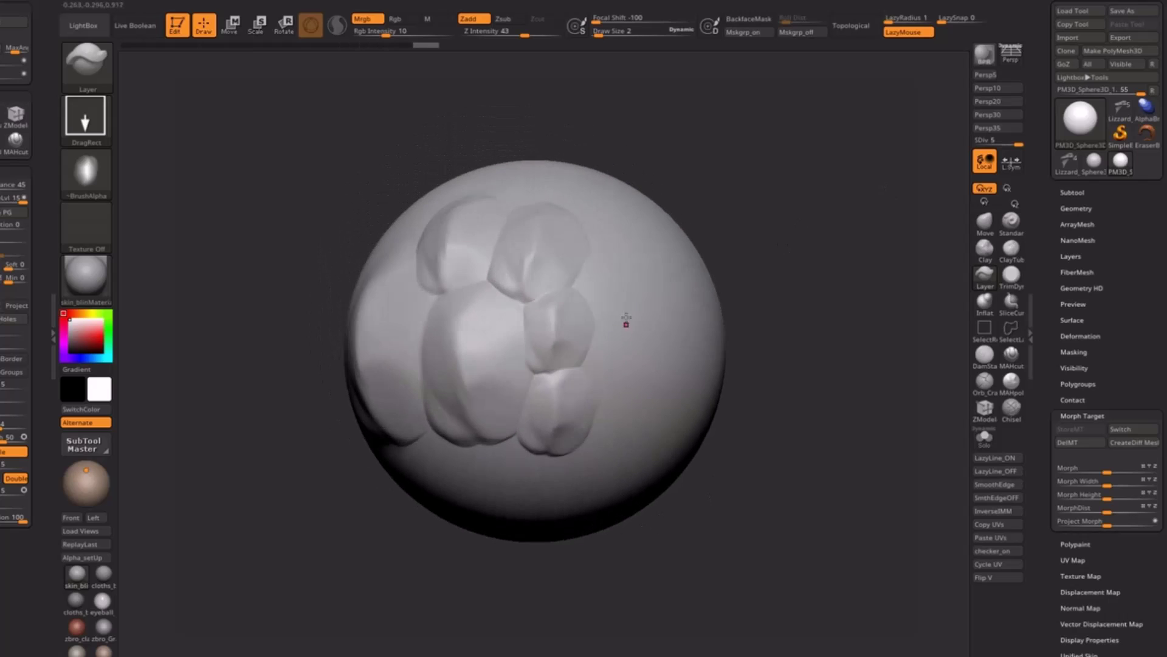
pyautogui.moveTo(626, 322); pyautogui.dragTo(623, 425)
pyautogui.moveTo(587, 277); pyautogui.dragTo(575, 316)
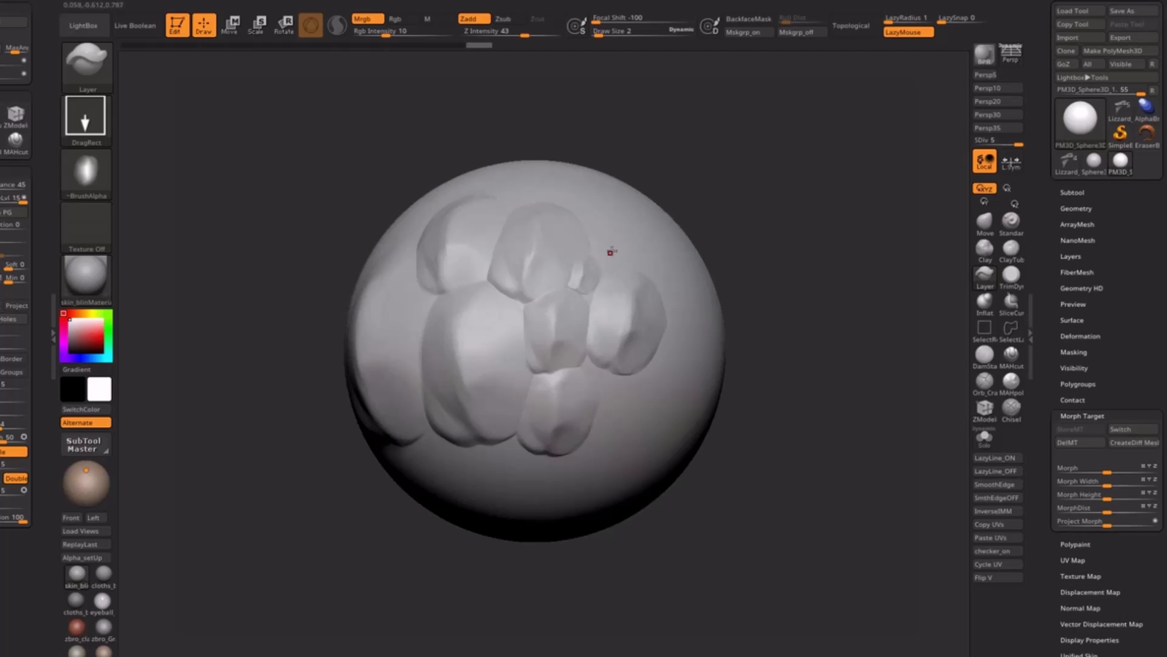
pyautogui.moveTo(613, 248); pyautogui.dragTo(594, 298)
# - Import the PSD scale alpha named 02b for the Layer brush
pyautogui.click(103, 195)
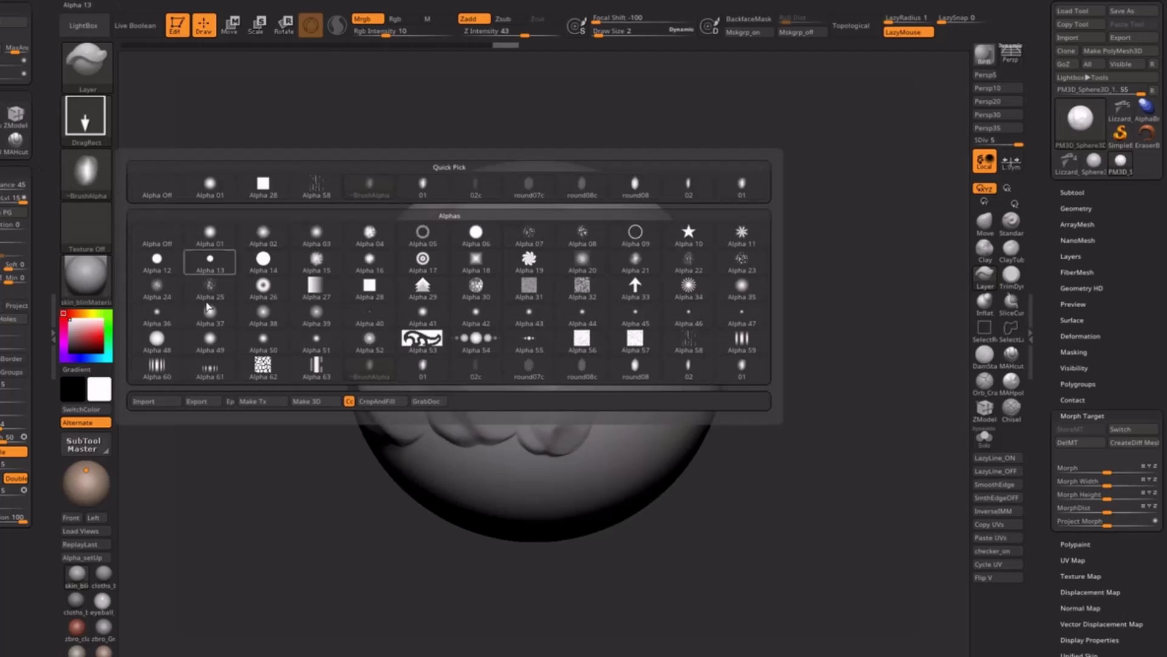
pyautogui.click(155, 402)
pyautogui.doubleClick(538, 276)
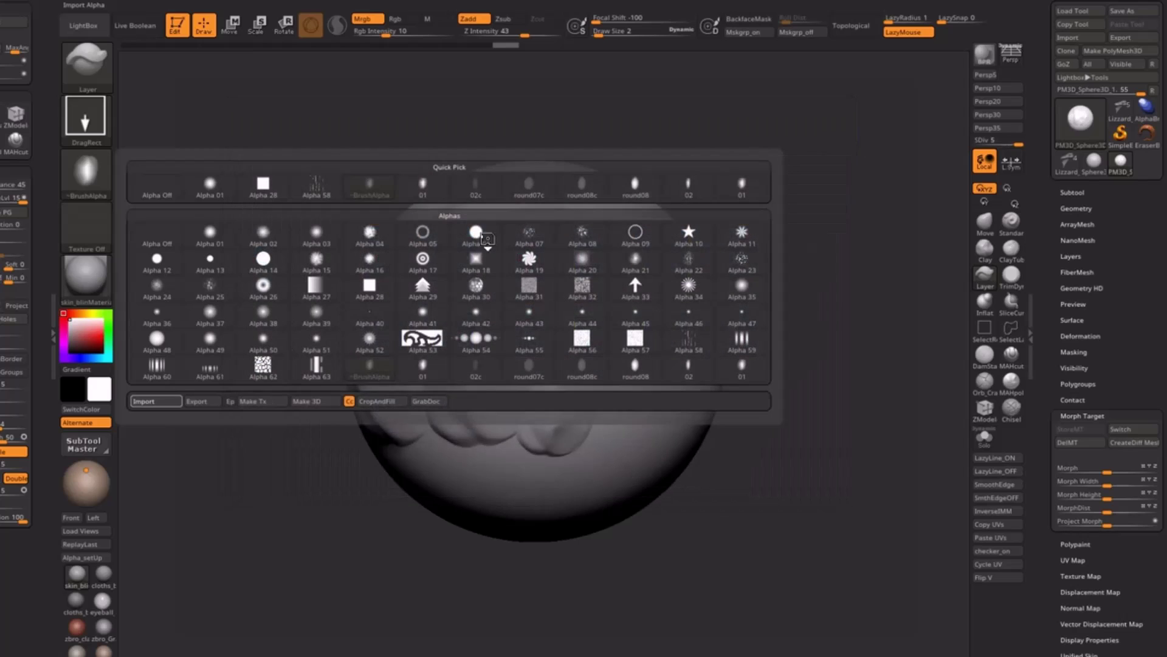
# - Stamp a narrow scale beside the lowest small scale with alpha 02b and set the brush's Z Intensity to 17
pyautogui.moveTo(608, 409); pyautogui.dragTo(598, 455)
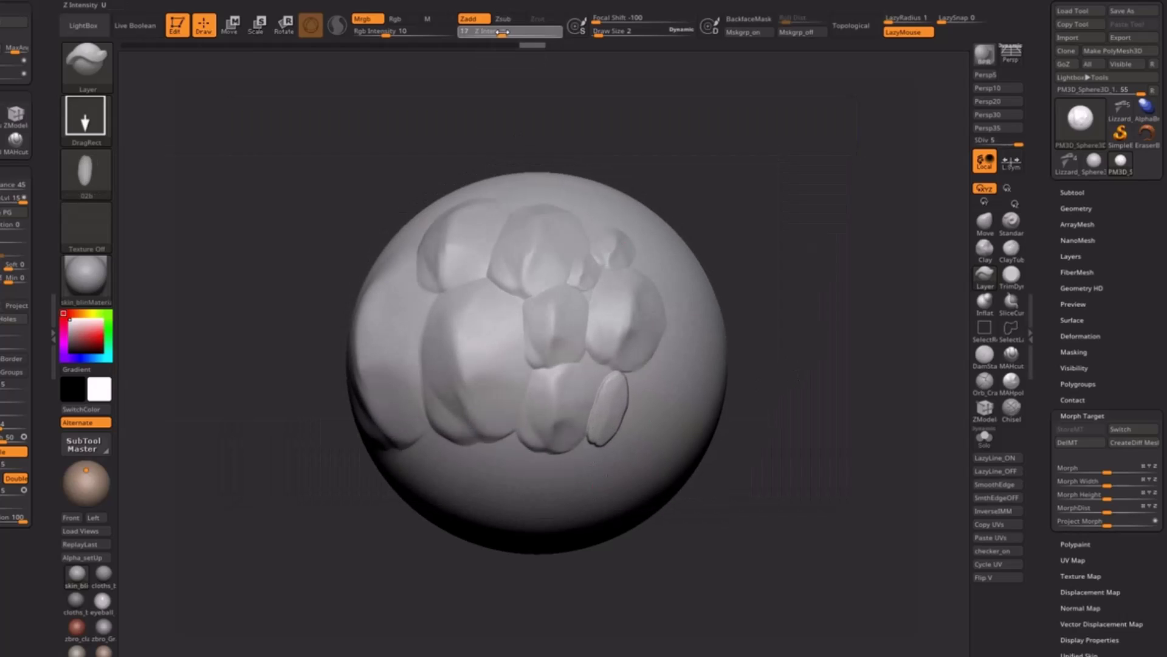
pyautogui.write('17')
pyautogui.press('Return')
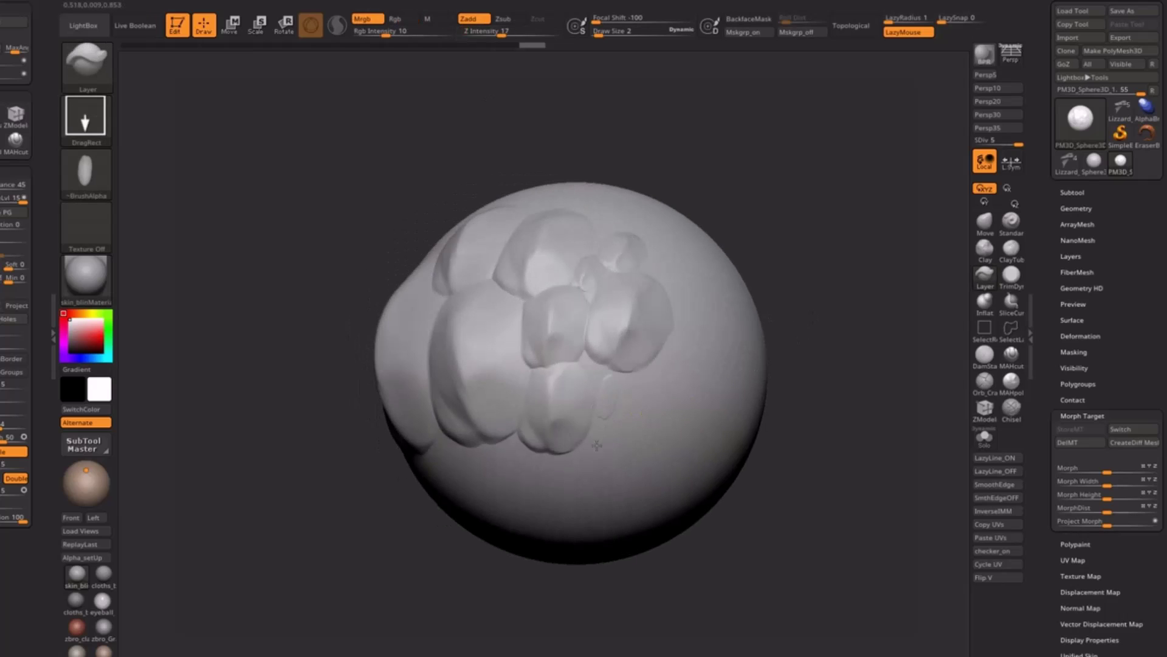
# - Stamp two more narrow scales with alpha 02b along the lower right edge of the medium scale on the sphere
pyautogui.moveTo(596, 445); pyautogui.dragTo(595, 448)
pyautogui.moveTo(645, 395); pyautogui.dragTo(612, 447)
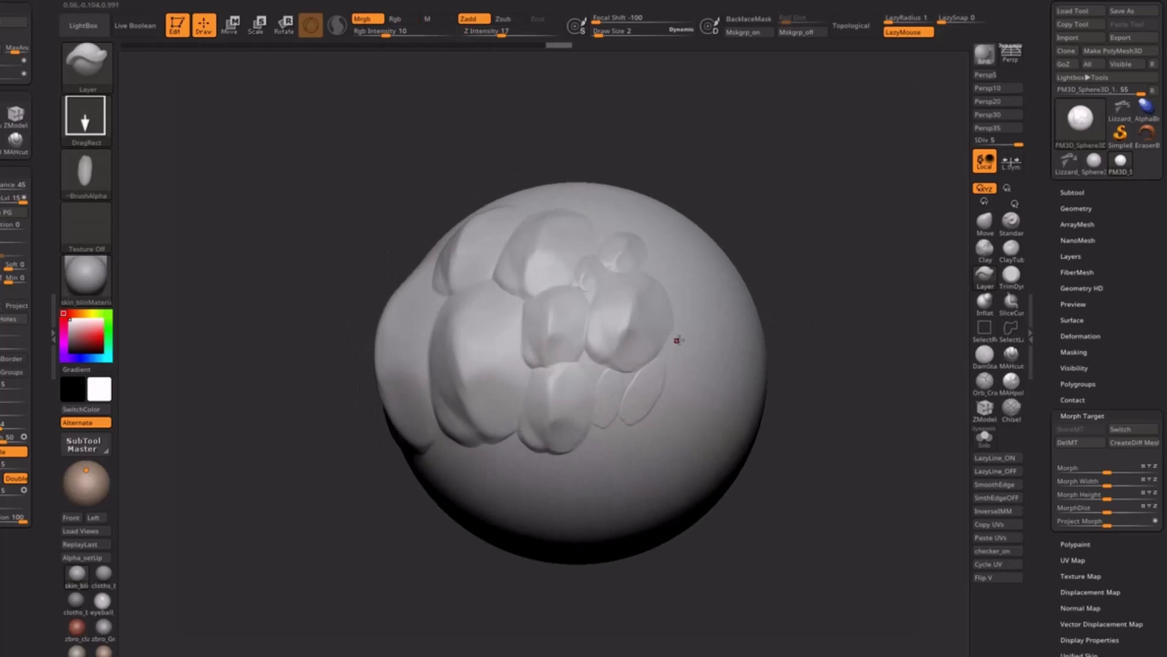
pyautogui.moveTo(660, 365); pyautogui.dragTo(639, 385)
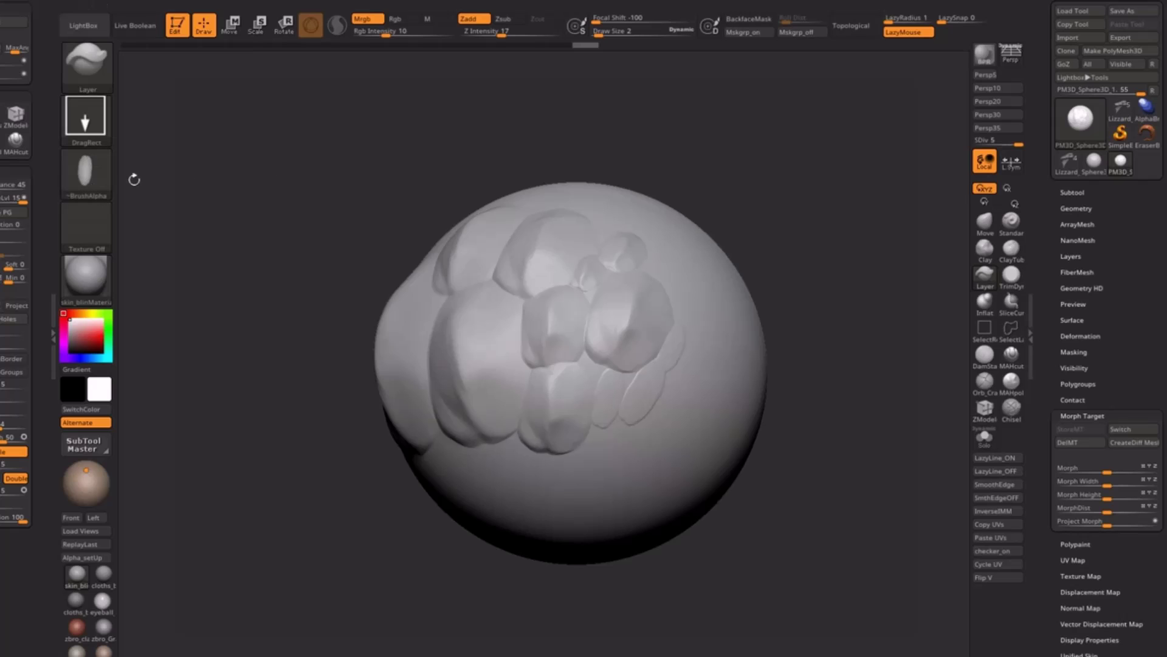
pyautogui.moveTo(790, 521); pyautogui.dragTo(774, 418)
pyautogui.moveTo(704, 374); pyautogui.dragTo(620, 444)
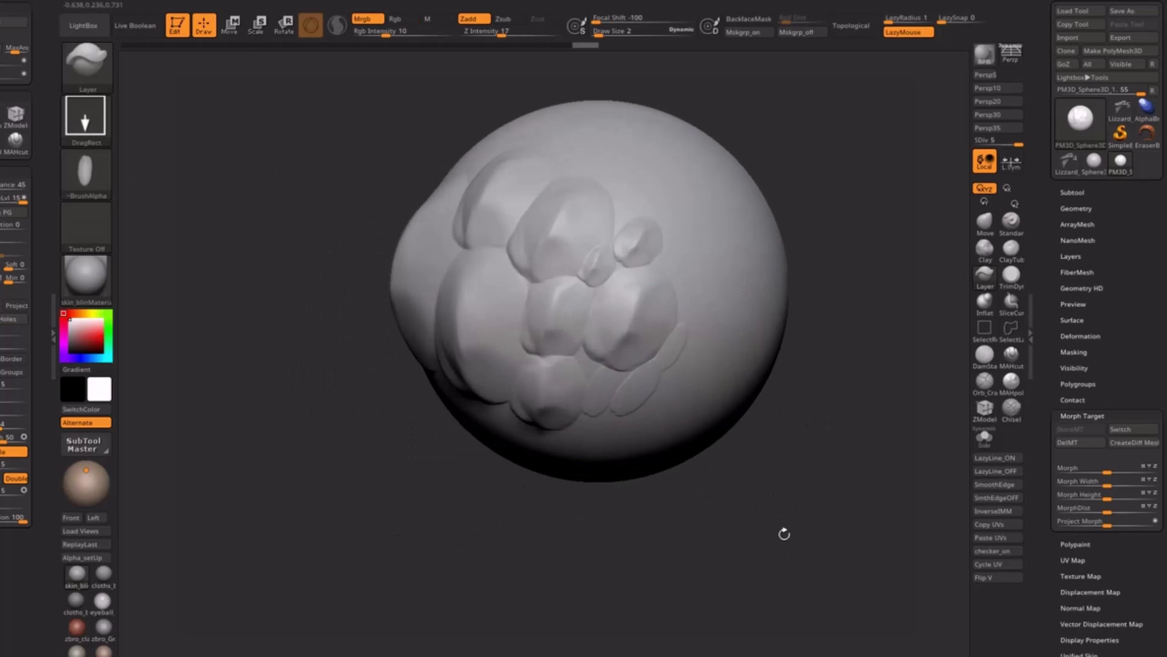
pyautogui.moveTo(784, 534)
pyautogui.mouseDown()
pyautogui.moveTo(781, 505)
pyautogui.moveTo(630, 472)
pyautogui.mouseUp()
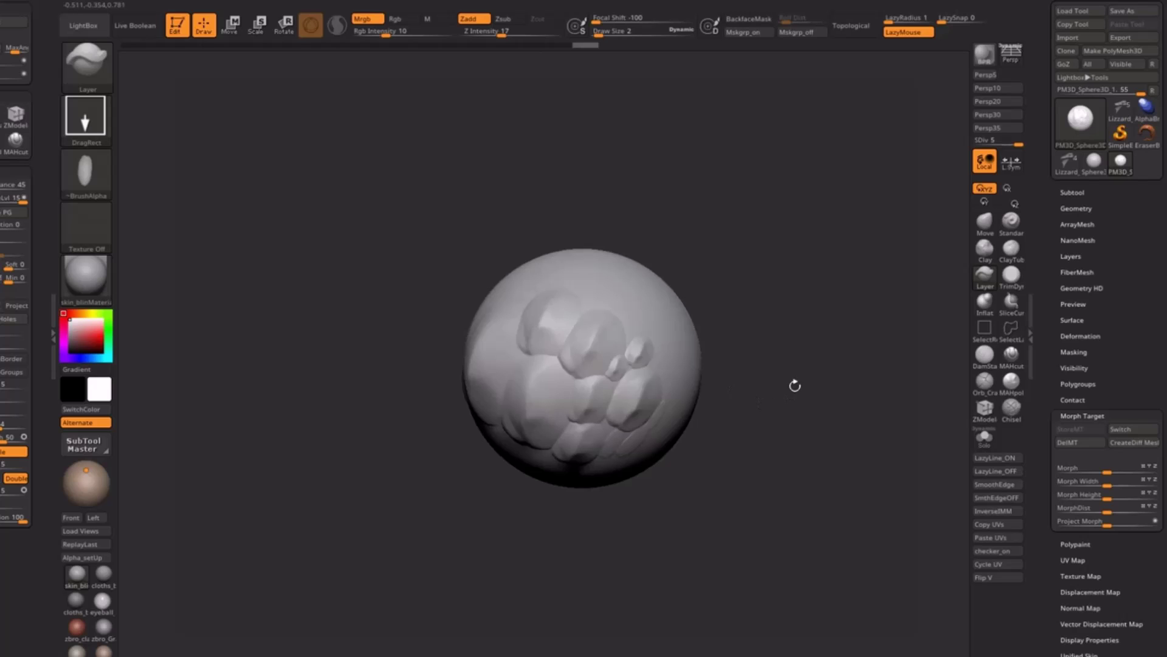
# - Switch to the Lizzard_mesh tool, frame the lizard head and raise its subdivision level to 6
pyautogui.moveTo(1121, 107)
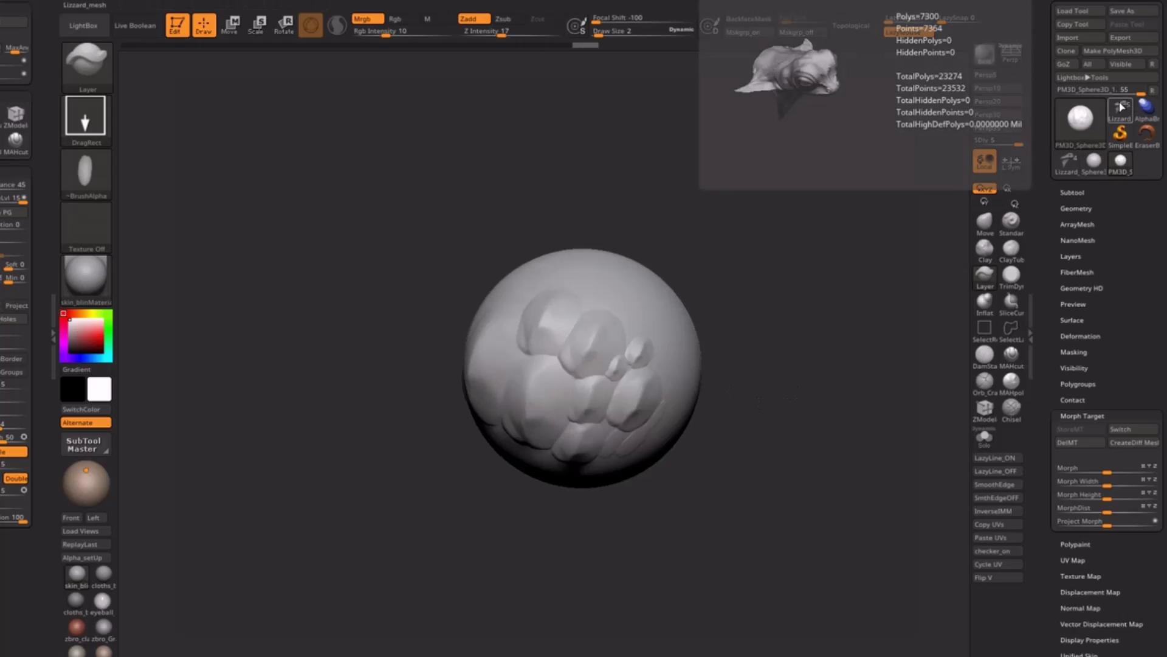
pyautogui.click(1120, 112)
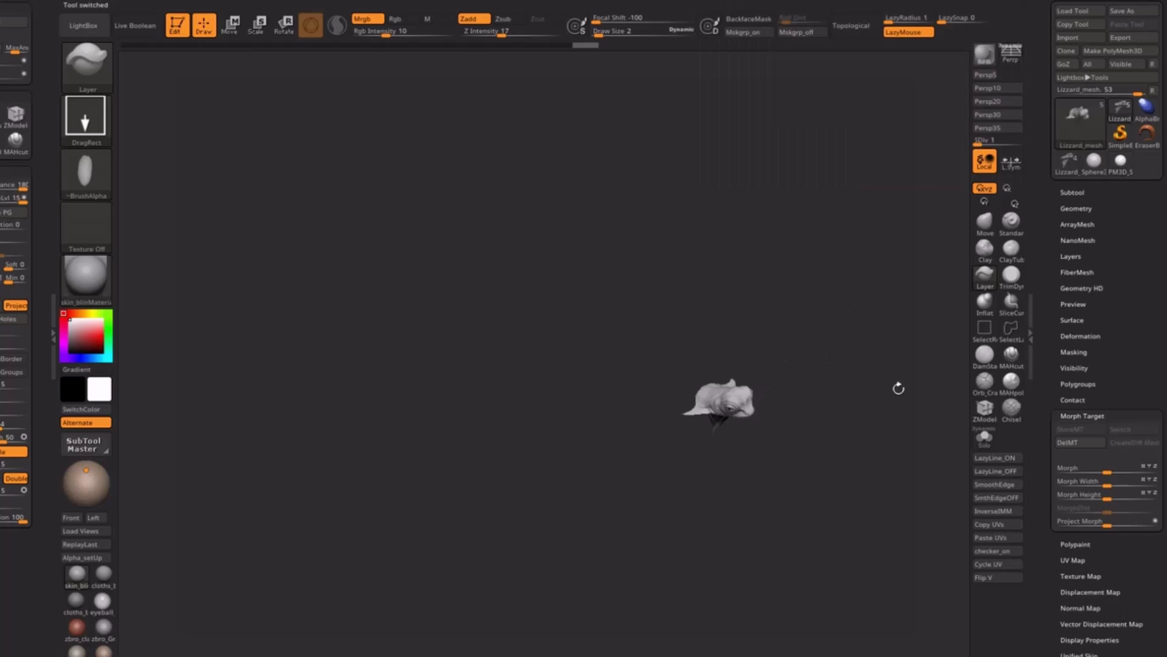
pyautogui.press('f')
pyautogui.keyDown('shift'); pyautogui.moveTo(798, 574); pyautogui.dragTo(789, 544); pyautogui.keyUp('shift')
pyautogui.moveTo(829, 509); pyautogui.dragTo(820, 484)
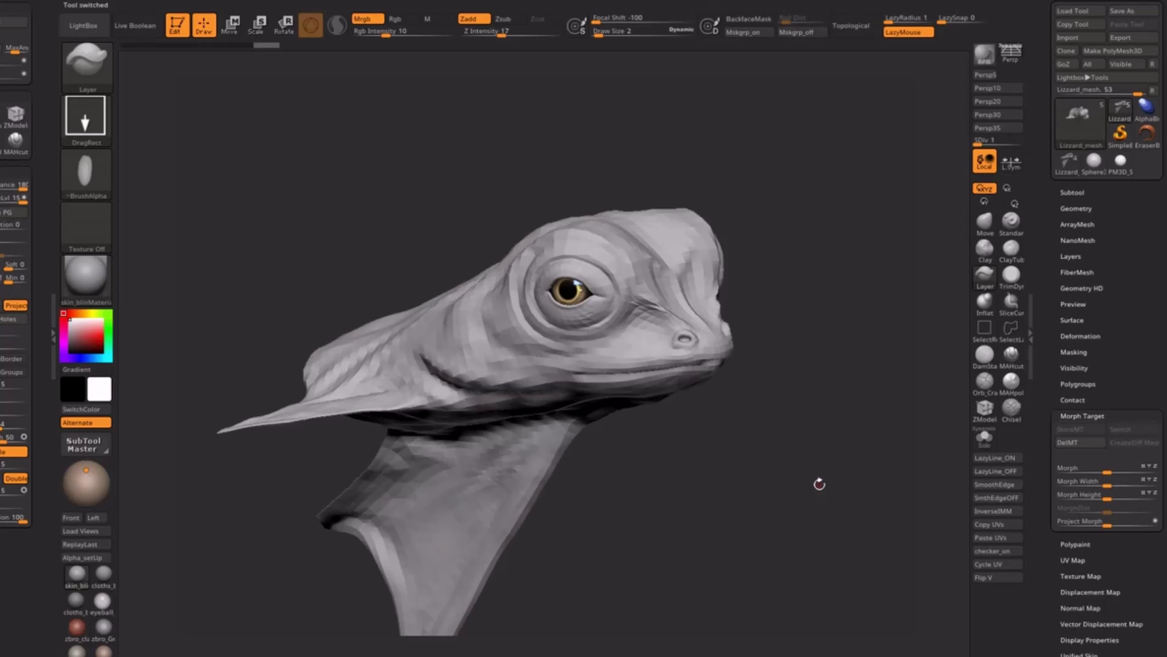
pyautogui.moveTo(810, 347); pyautogui.dragTo(842, 372)
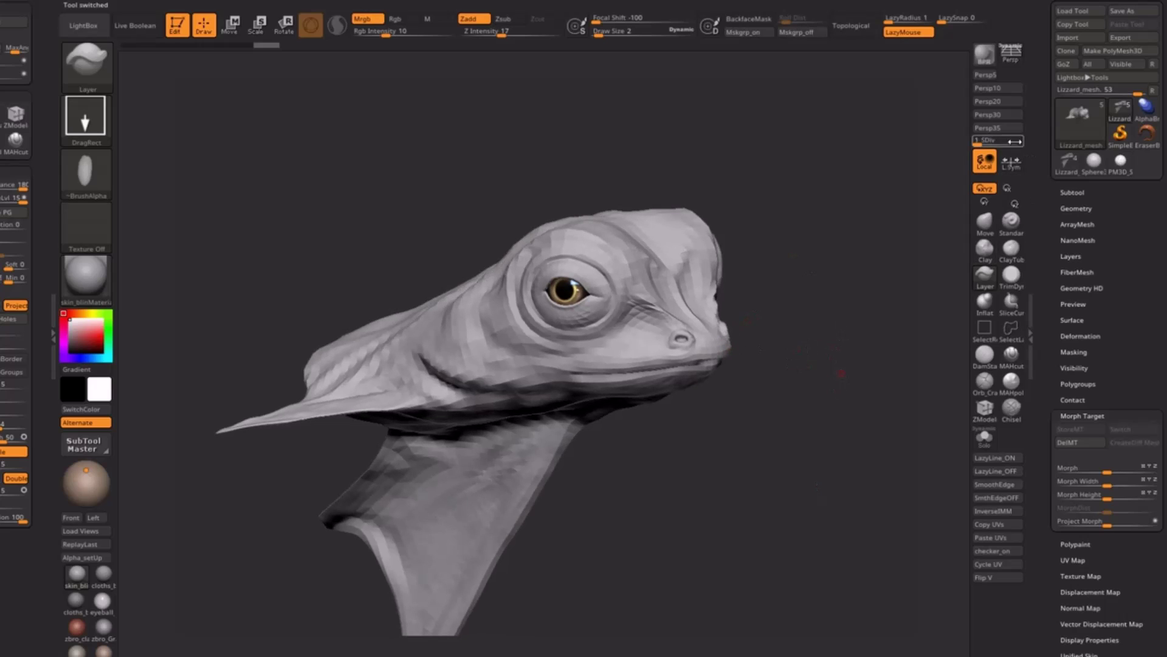
pyautogui.click(1017, 143)
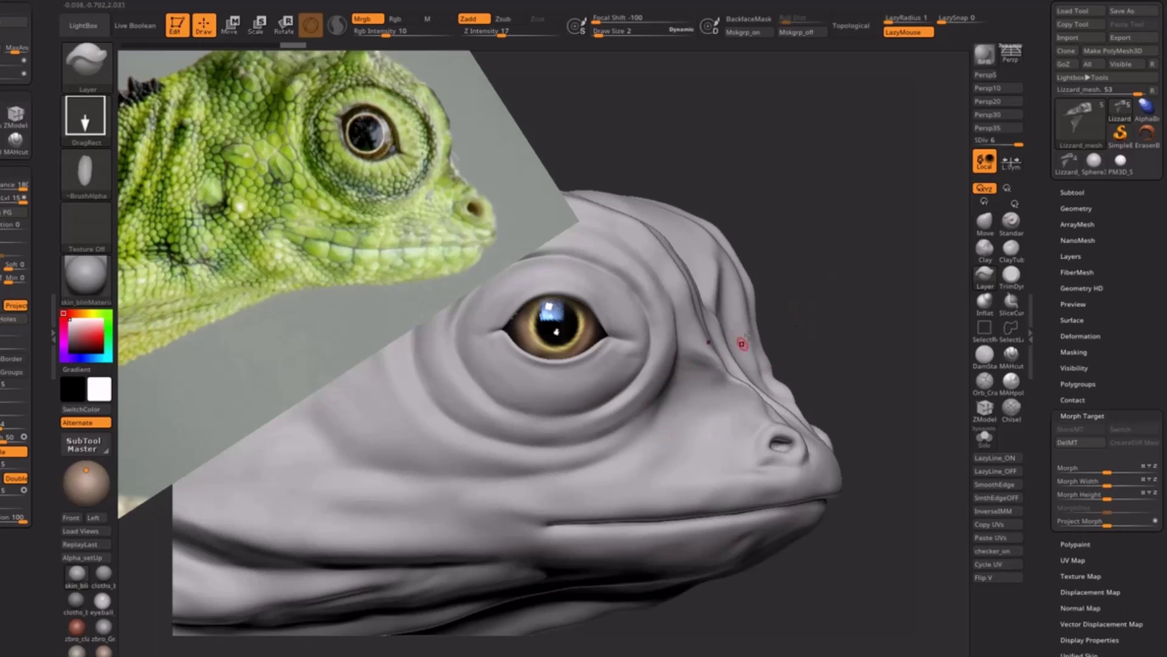
# - Store a morph target for the lizard head and select scale alpha 01 for the Layer brush
pyautogui.click(1077, 444)
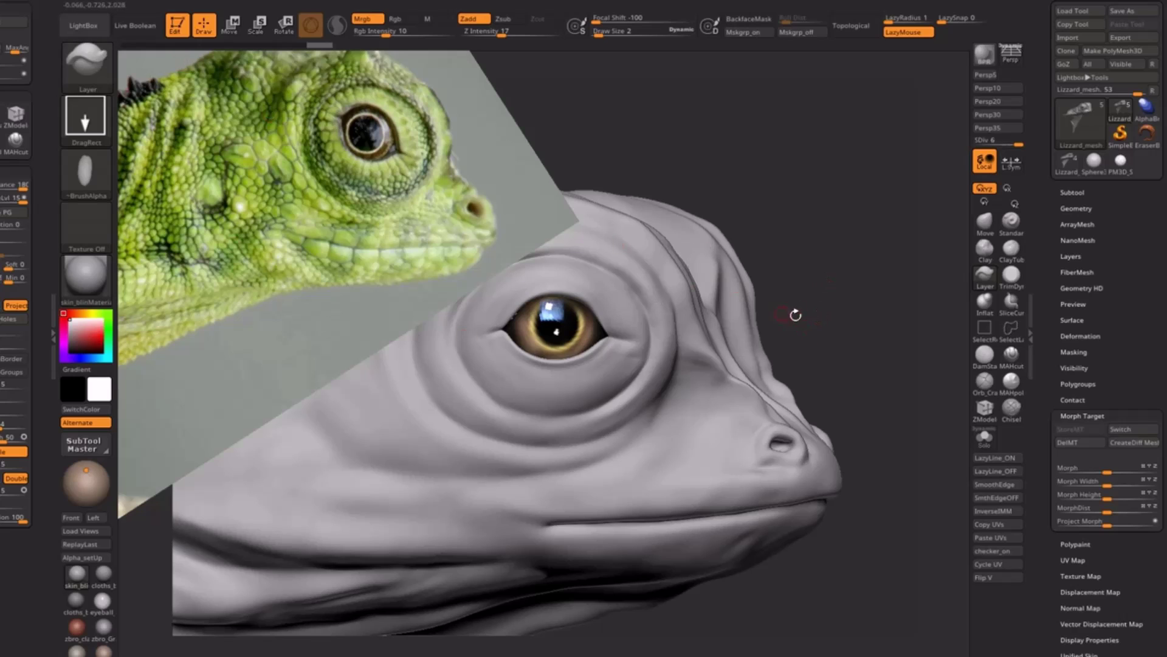
pyautogui.click(85, 173)
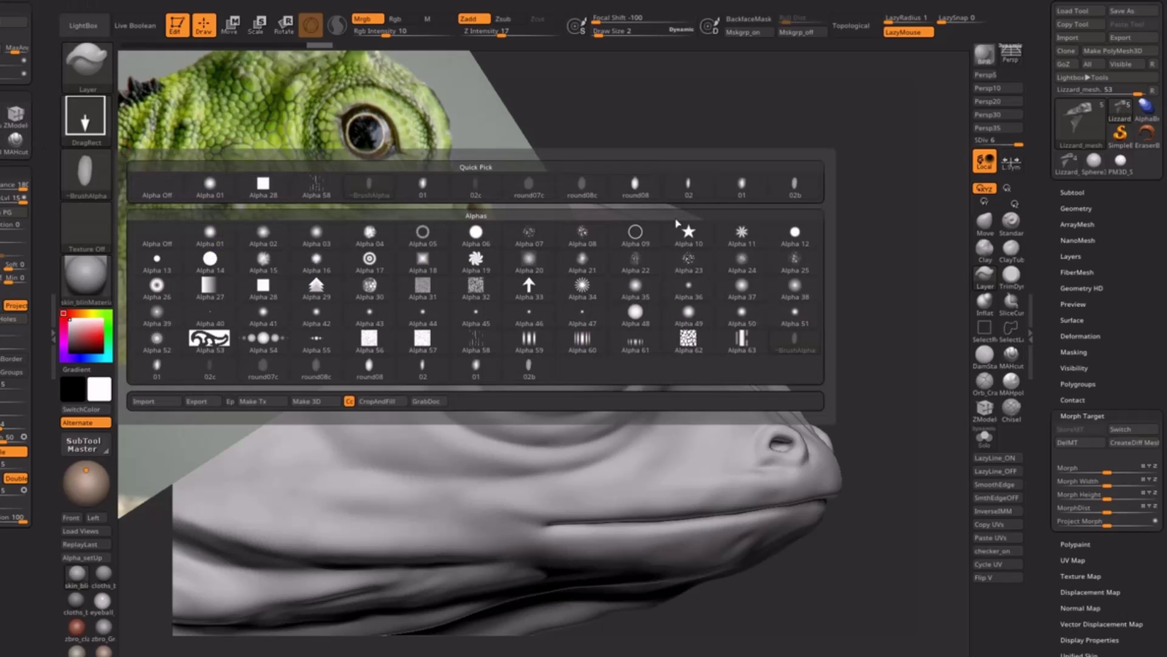
pyautogui.click(742, 187)
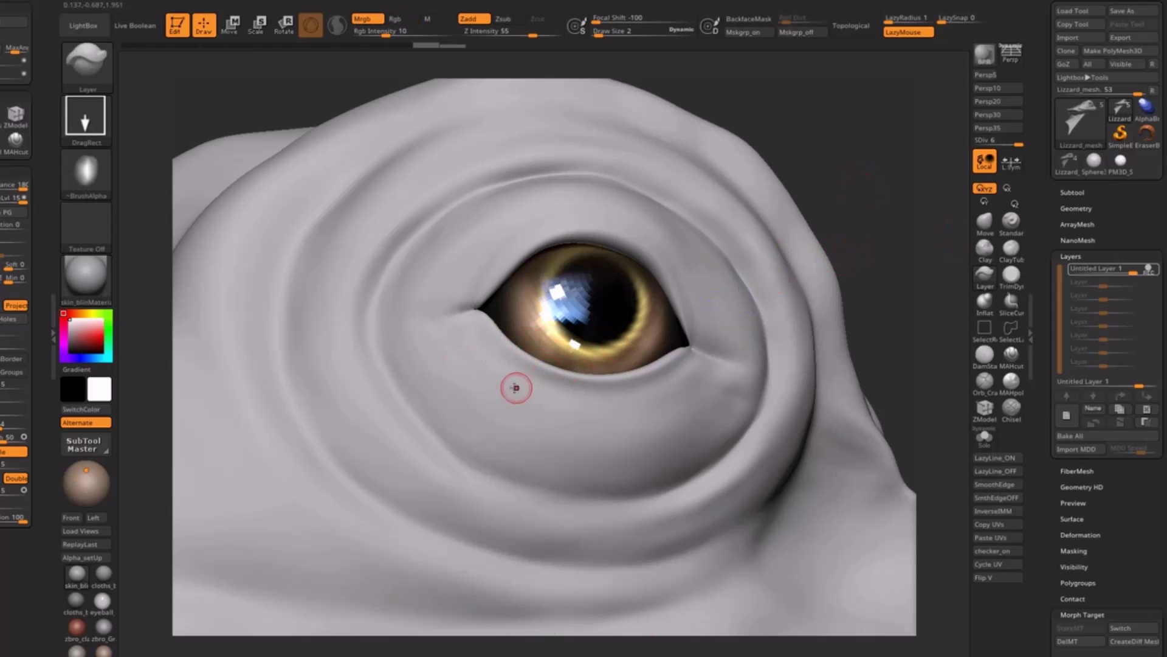
# - Stamp a row of small overlapping scales along the lower eyelid up to the front corner of the eye, replacing any misplaced stamp
pyautogui.moveTo(514, 384)
pyautogui.mouseDown()
pyautogui.moveTo(506, 405)
pyautogui.moveTo(539, 397)
pyautogui.moveTo(532, 414)
pyautogui.moveTo(566, 396)
pyautogui.moveTo(593, 411)
pyautogui.moveTo(659, 410)
pyautogui.mouseUp()
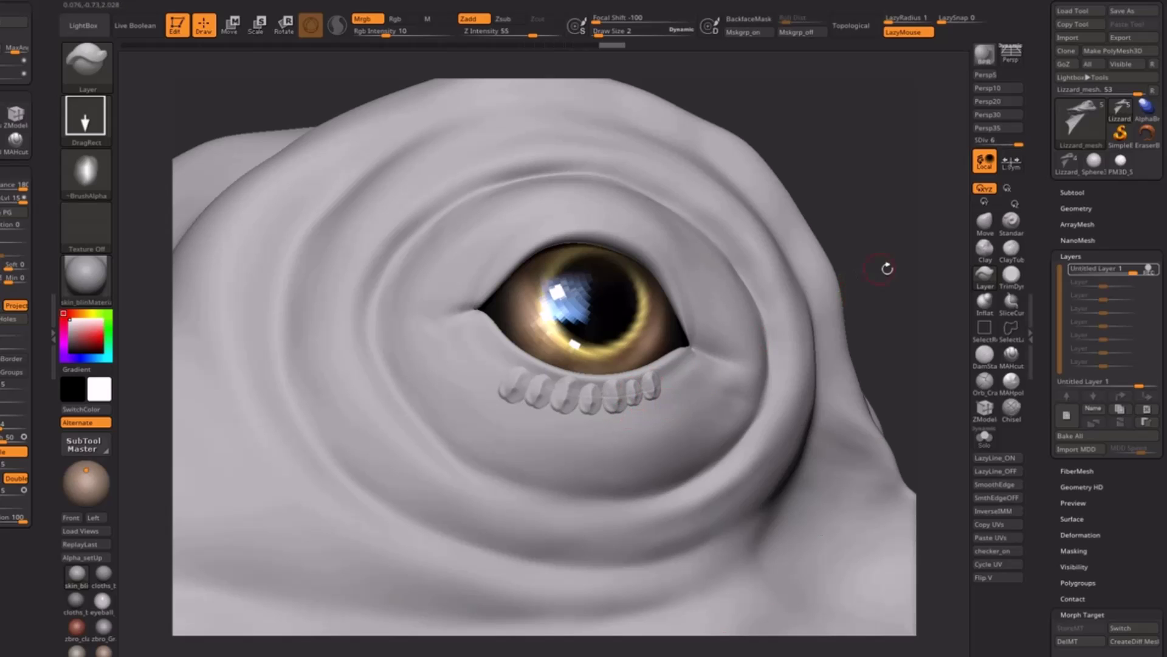
pyautogui.moveTo(886, 268); pyautogui.dragTo(782, 316)
pyautogui.moveTo(676, 378)
pyautogui.mouseDown()
pyautogui.moveTo(676, 393)
pyautogui.moveTo(700, 397)
pyautogui.mouseUp()
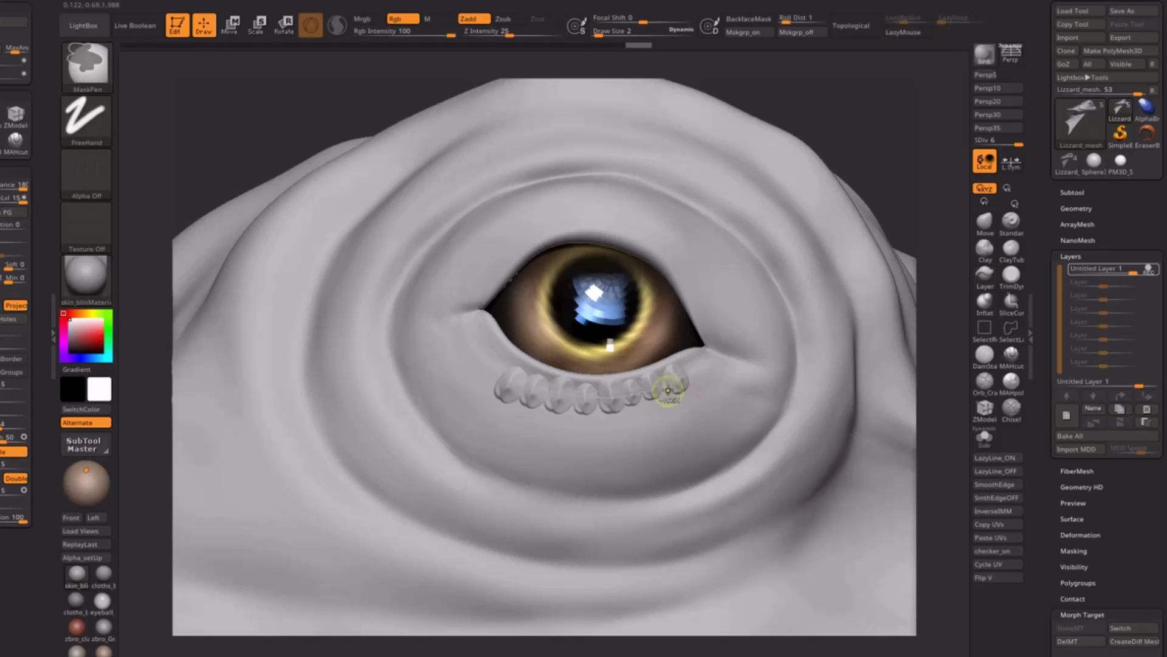
pyautogui.hotkey('ctrl', 'z')
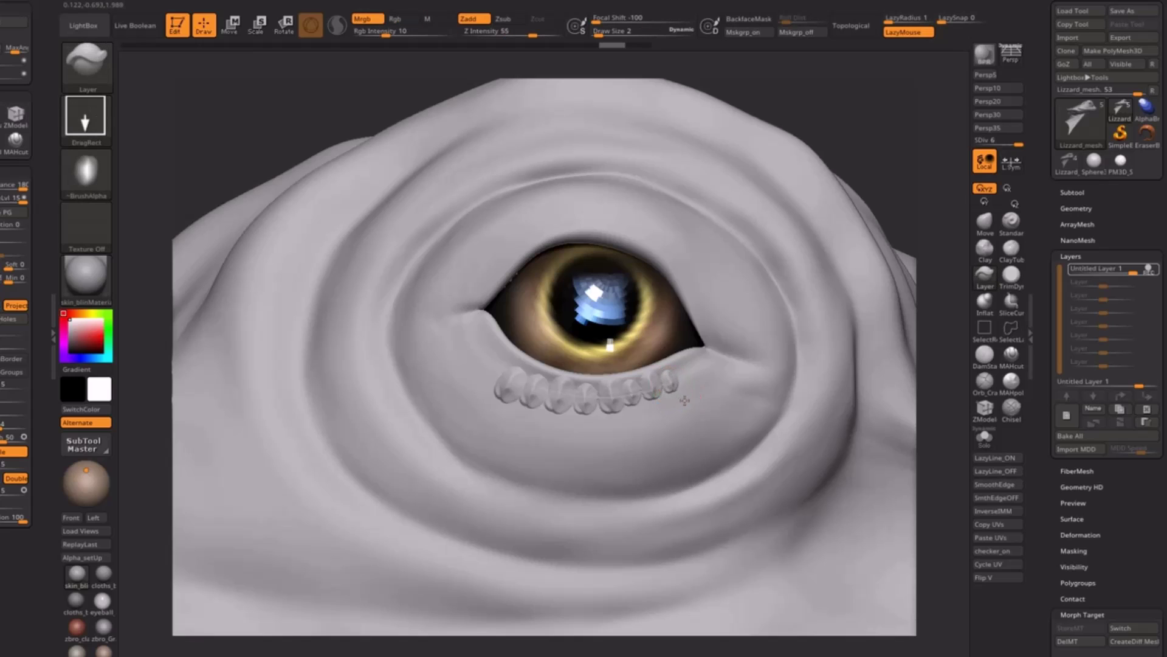
pyautogui.moveTo(685, 365)
pyautogui.mouseDown()
pyautogui.moveTo(690, 392)
pyautogui.moveTo(710, 381)
pyautogui.mouseUp()
pyautogui.hotkey('shift', 'z')
pyautogui.hotkey('shift', 'z')
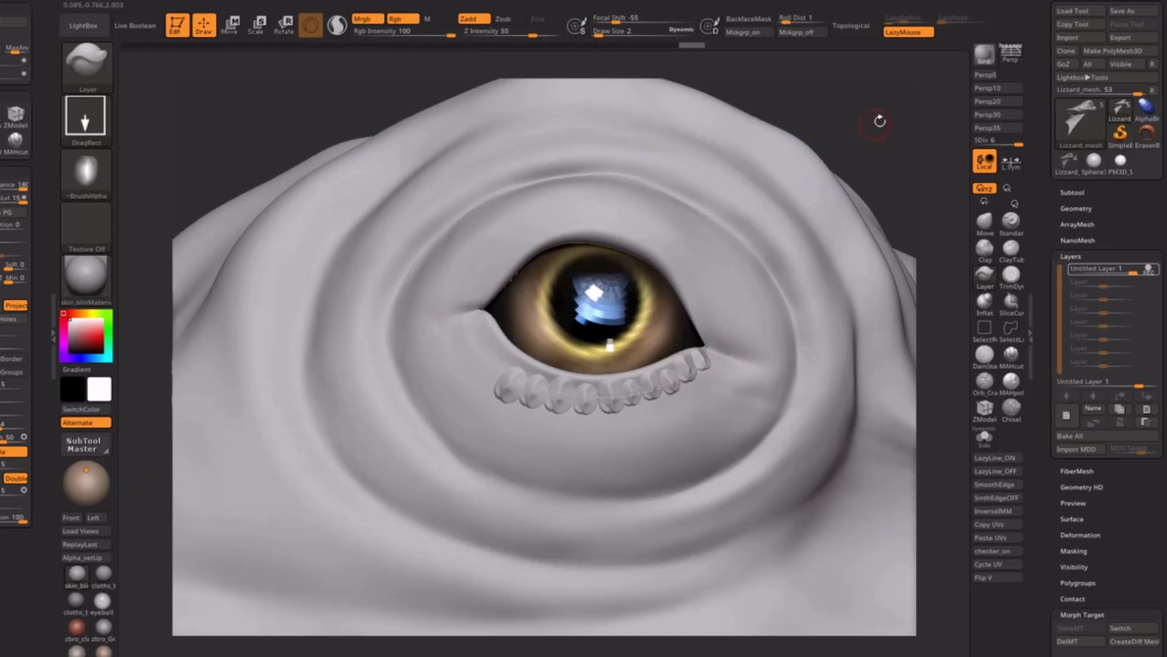
# - Stamp a second row of smaller scales beneath the first eyelid row and extend the scales toward the rear corner of the eye
pyautogui.moveTo(878, 119); pyautogui.dragTo(901, 121)
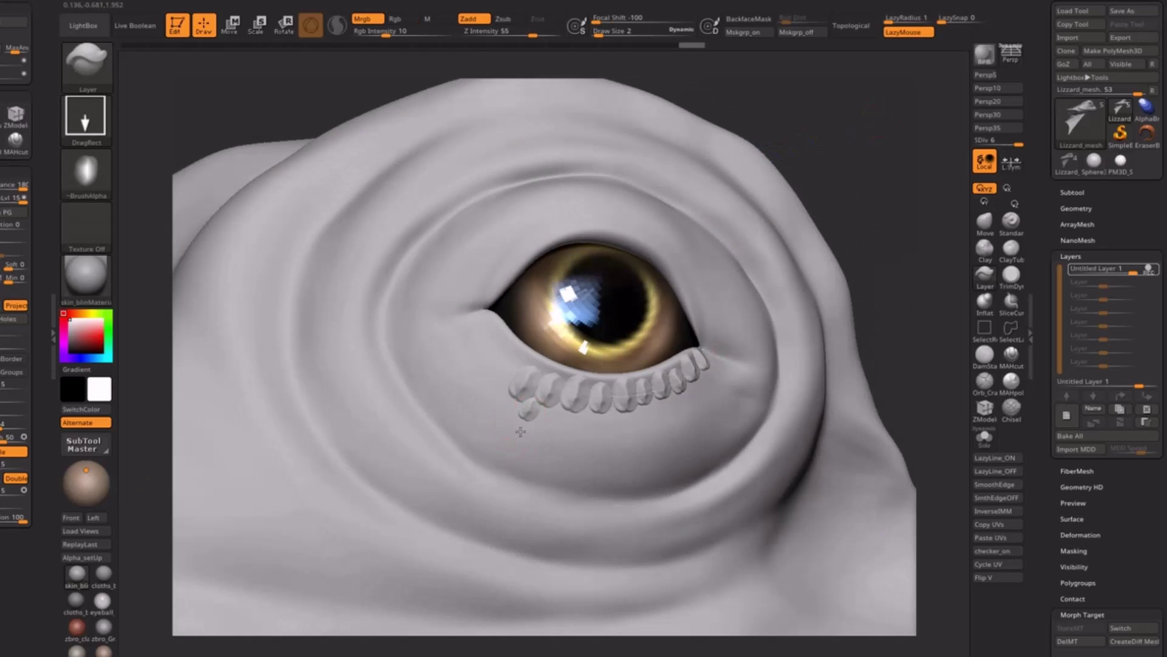
pyautogui.moveTo(526, 410)
pyautogui.mouseDown()
pyautogui.moveTo(551, 419)
pyautogui.moveTo(542, 431)
pyautogui.moveTo(555, 409)
pyautogui.moveTo(546, 432)
pyautogui.moveTo(586, 419)
pyautogui.moveTo(571, 427)
pyautogui.mouseUp()
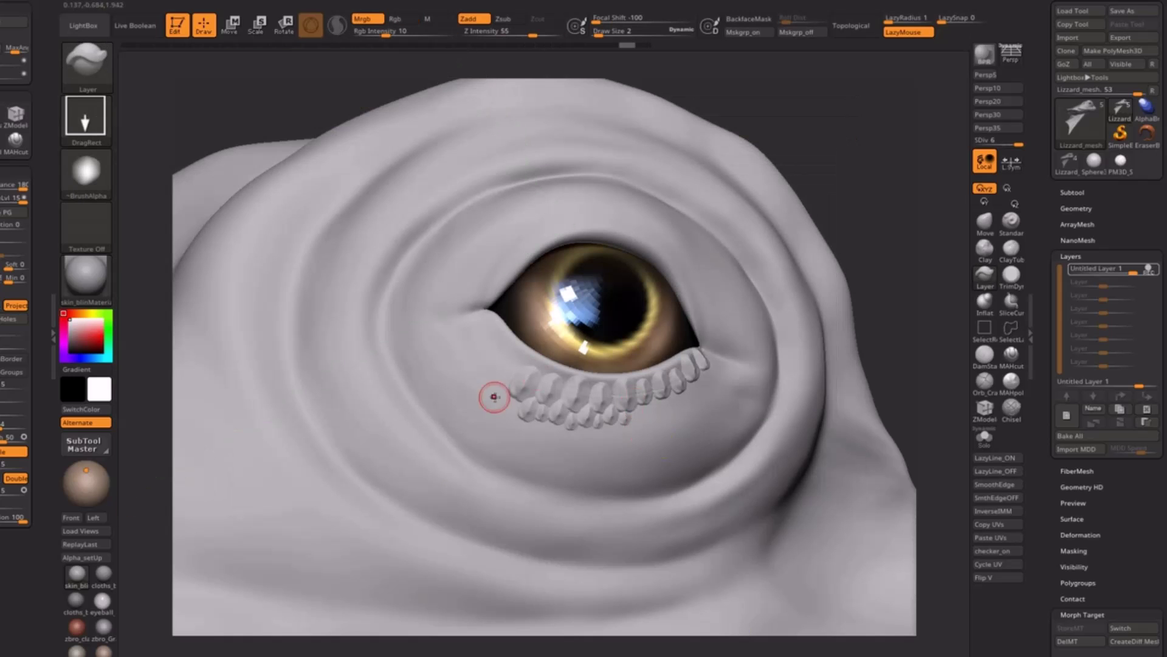
pyautogui.moveTo(490, 396)
pyautogui.mouseDown()
pyautogui.moveTo(505, 399)
pyautogui.moveTo(423, 360)
pyautogui.mouseUp()
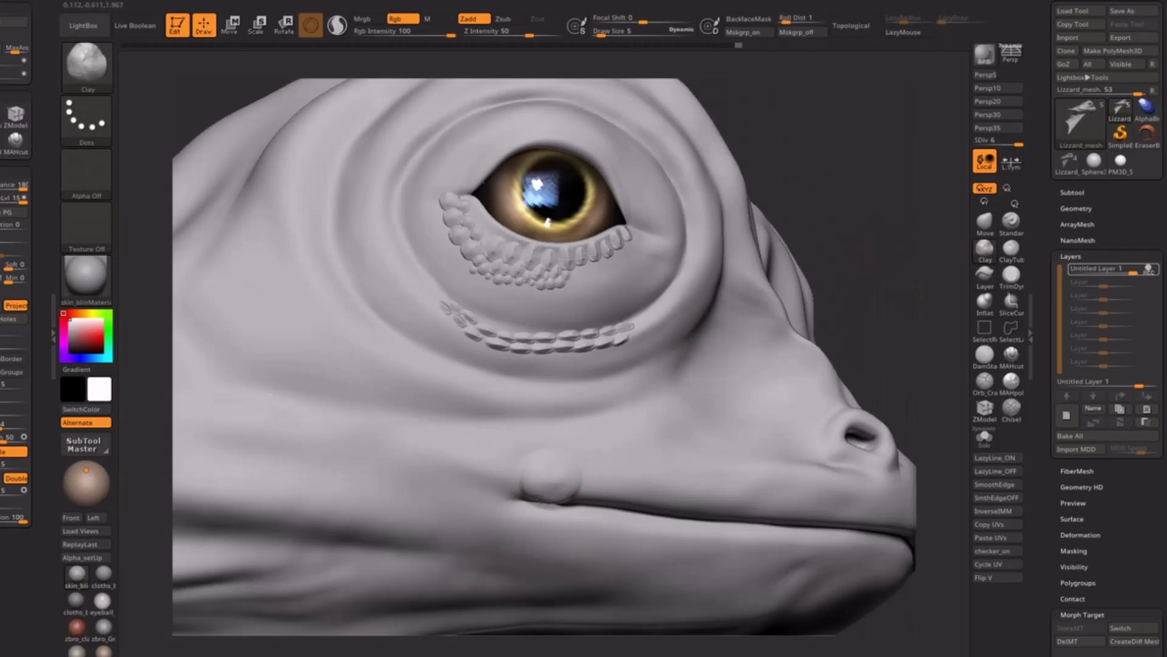
# - Build up raised forms above the corner of the mouth with the Clay brush at Draw Size 5
pyautogui.moveTo(534, 469); pyautogui.dragTo(547, 486)
pyautogui.moveTo(550, 435); pyautogui.dragTo(596, 455)
pyautogui.moveTo(487, 434); pyautogui.dragTo(615, 442)
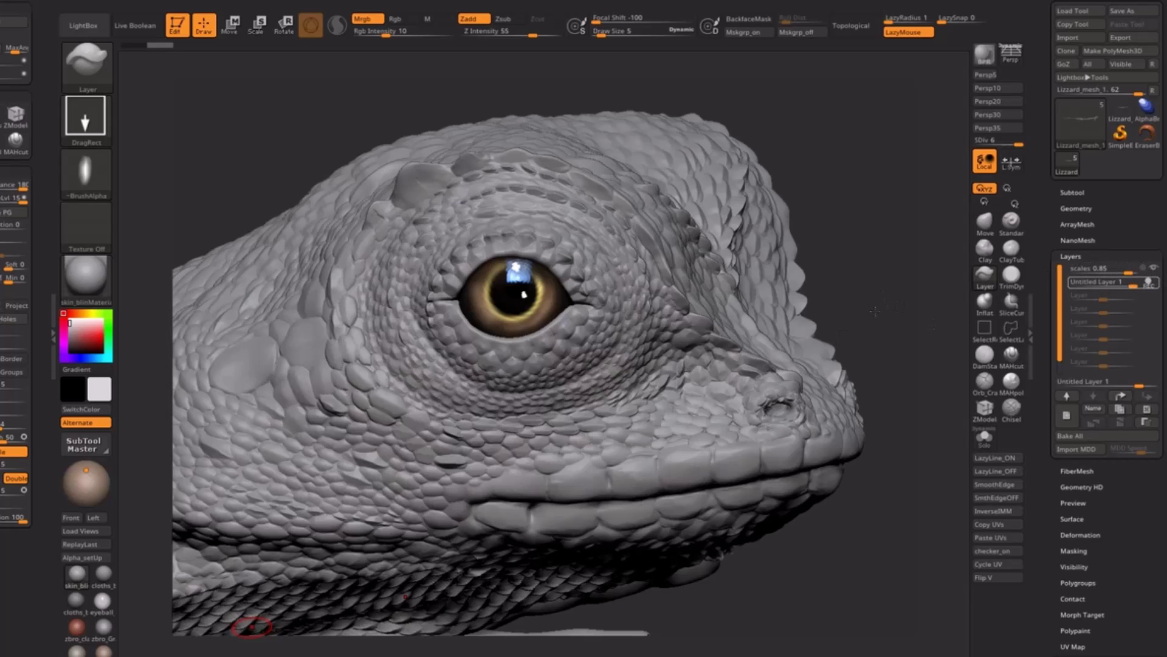
# - Smooth the cheek scales behind the eye on Untitled Layer 1 using a Draw Size of 3
pyautogui.moveTo(883, 295); pyautogui.dragTo(878, 308)
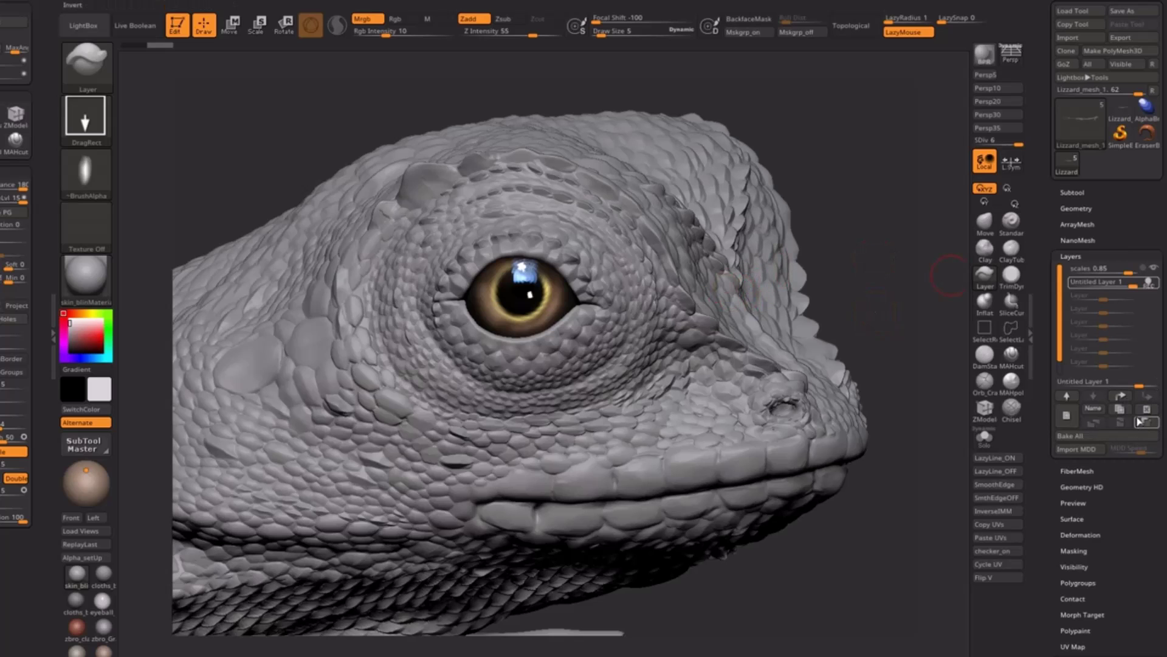
pyautogui.moveTo(881, 242); pyautogui.dragTo(934, 236)
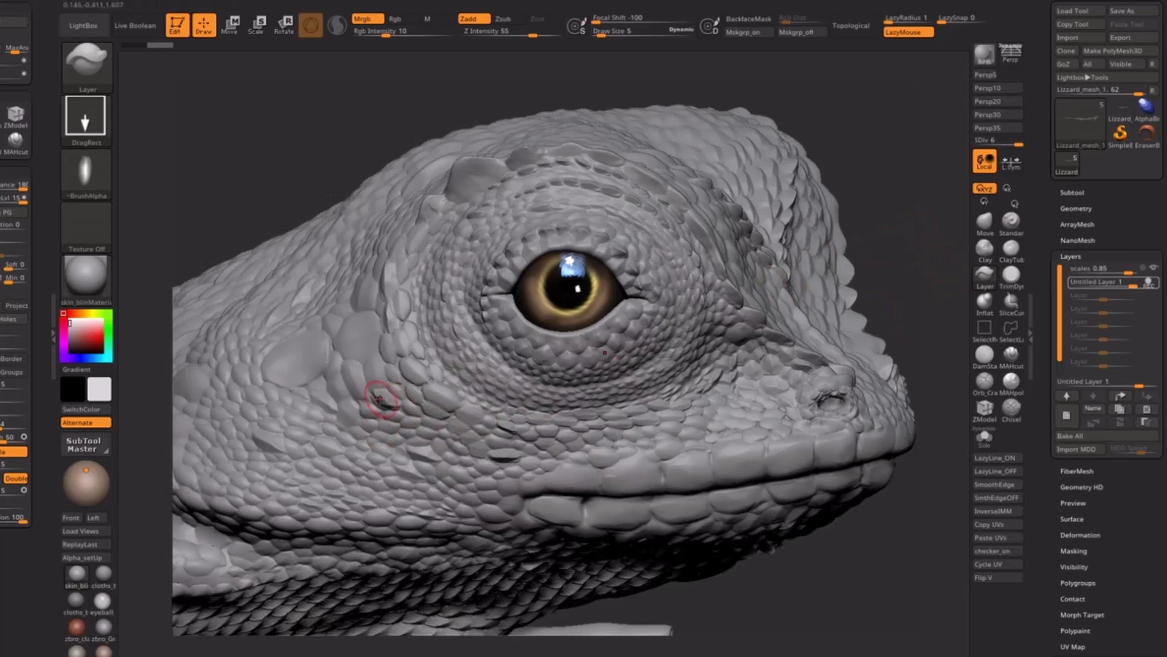
pyautogui.press('s')
pyautogui.moveTo(372, 397)
pyautogui.mouseDown()
pyautogui.moveTo(326, 355)
pyautogui.moveTo(331, 374)
pyautogui.mouseUp()
pyautogui.press('s')
pyautogui.press('shift')
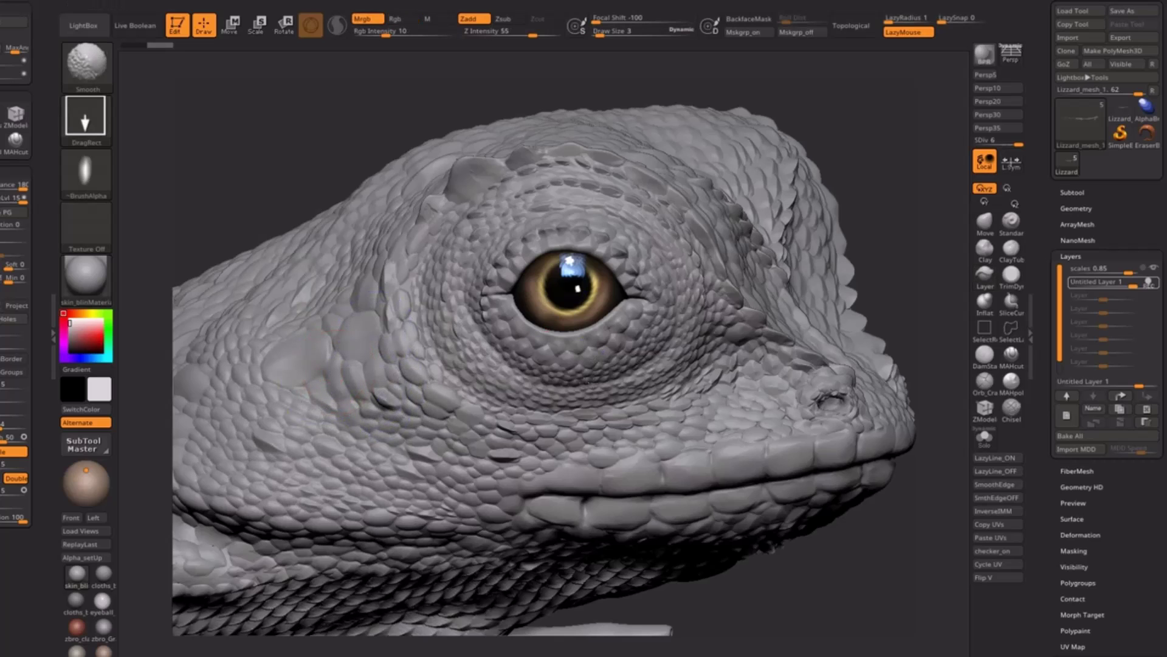
# - Smooth more of the head scales at Draw Size 9 and invert Untitled Layer 1 to sharpen them
pyautogui.press('s')
pyautogui.moveTo(566, 389); pyautogui.dragTo(571, 390)
pyautogui.press('shift')
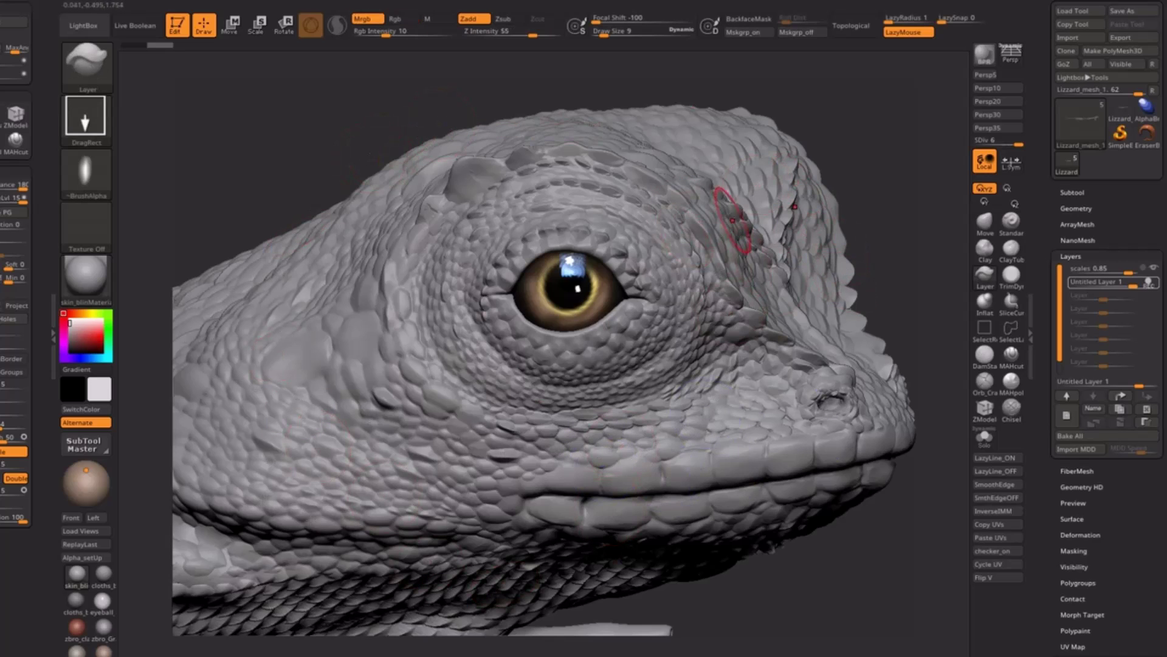
pyautogui.press('shift')
pyautogui.moveTo(1155, 285)
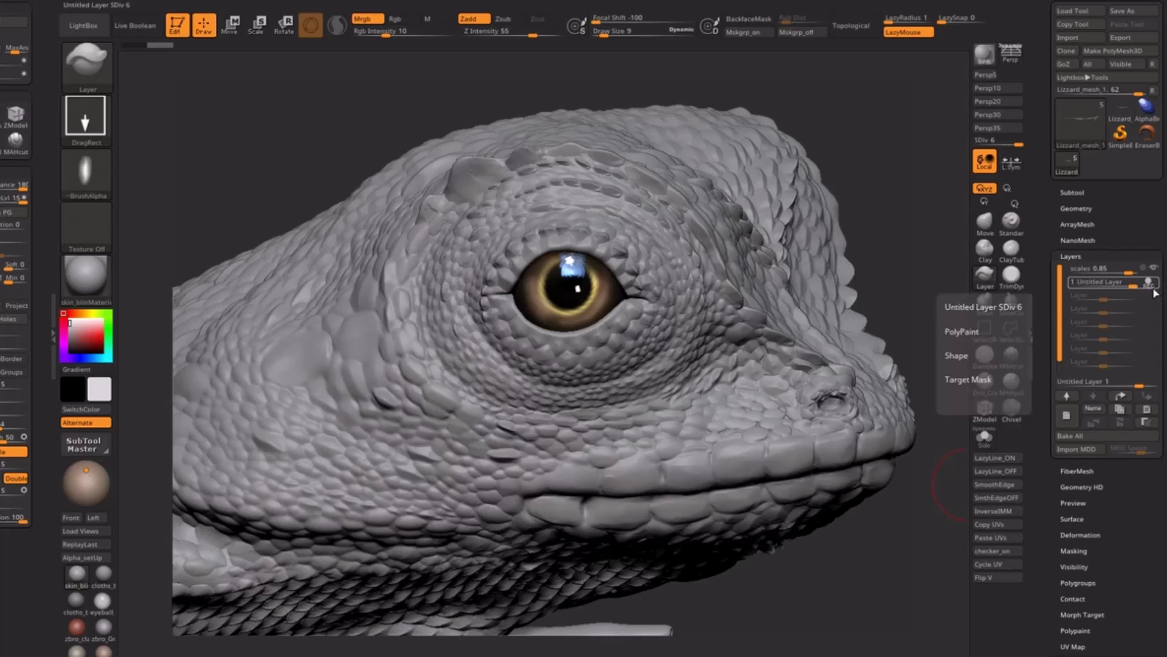
pyautogui.click(1147, 424)
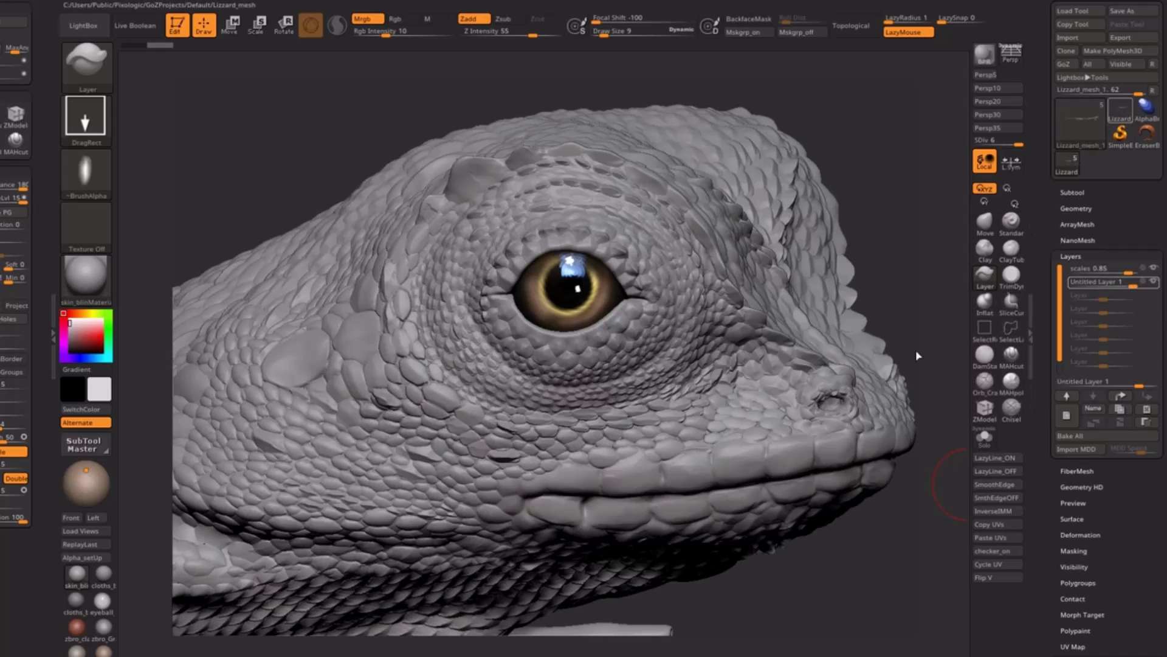
# - Switch to the Lizzard_mesh version with several sculpt layers and show its Sharpen, Morph and fixes layers
pyautogui.click(1120, 111)
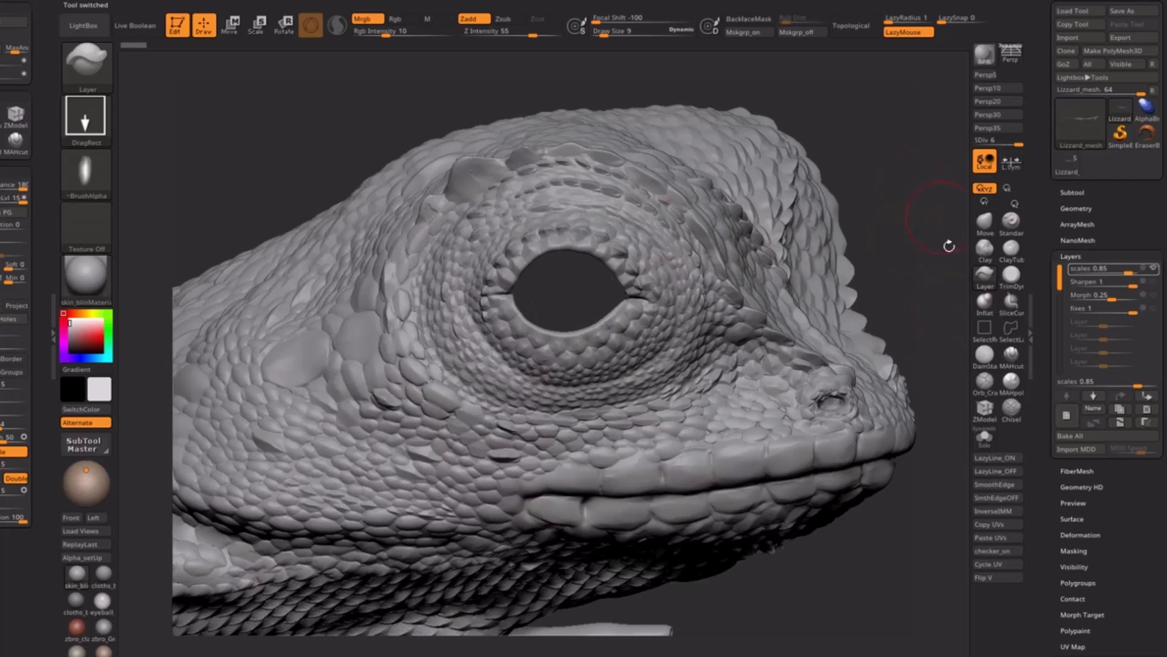
pyautogui.moveTo(1120, 270)
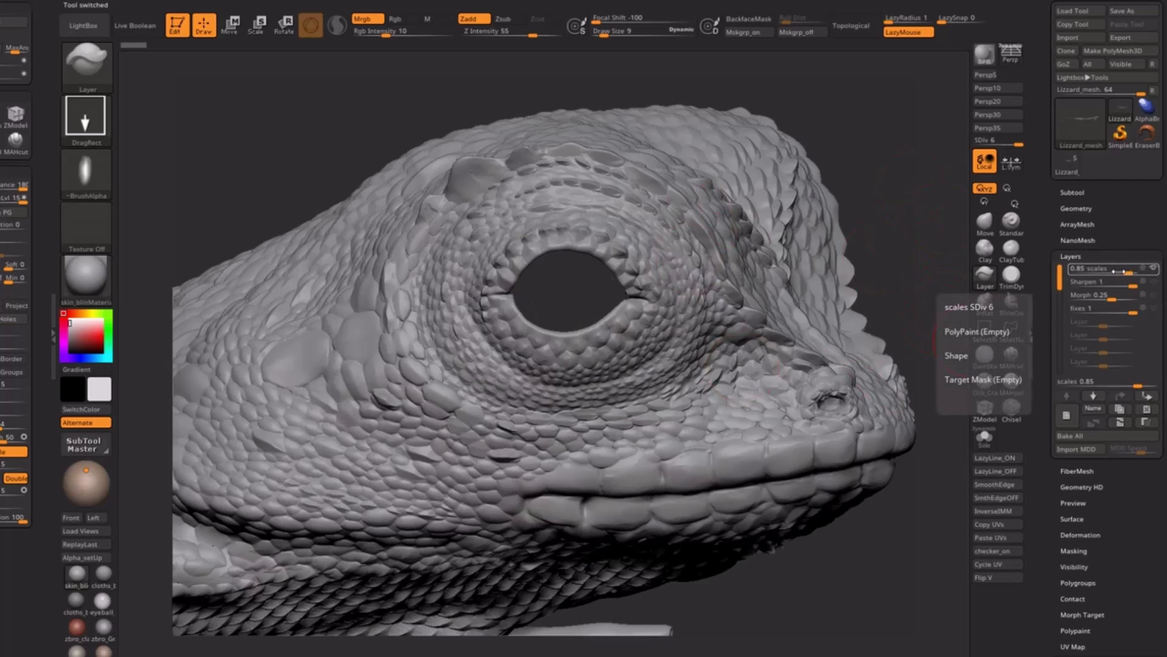
pyautogui.click(1153, 283)
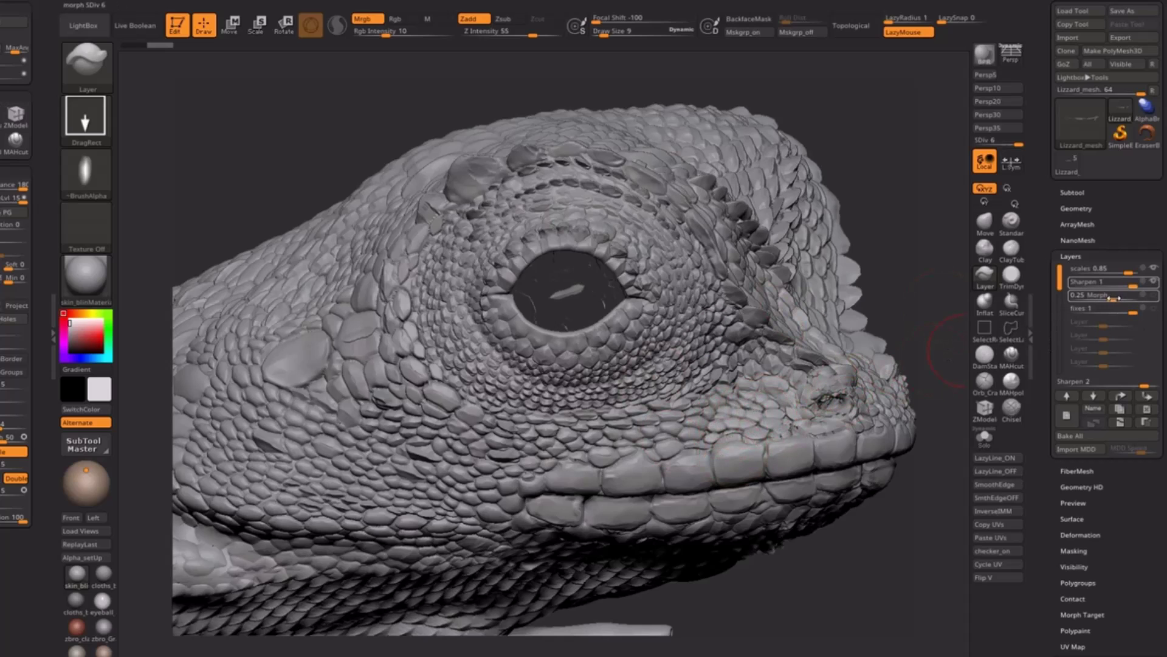
pyautogui.moveTo(1116, 298)
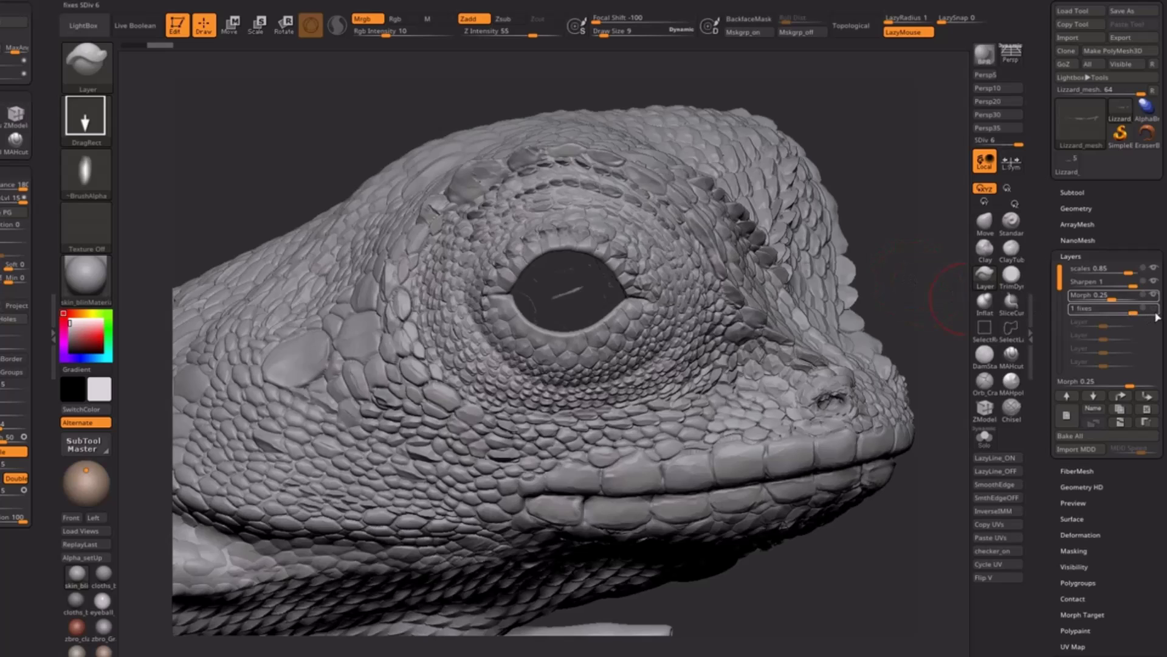
pyautogui.moveTo(1157, 316)
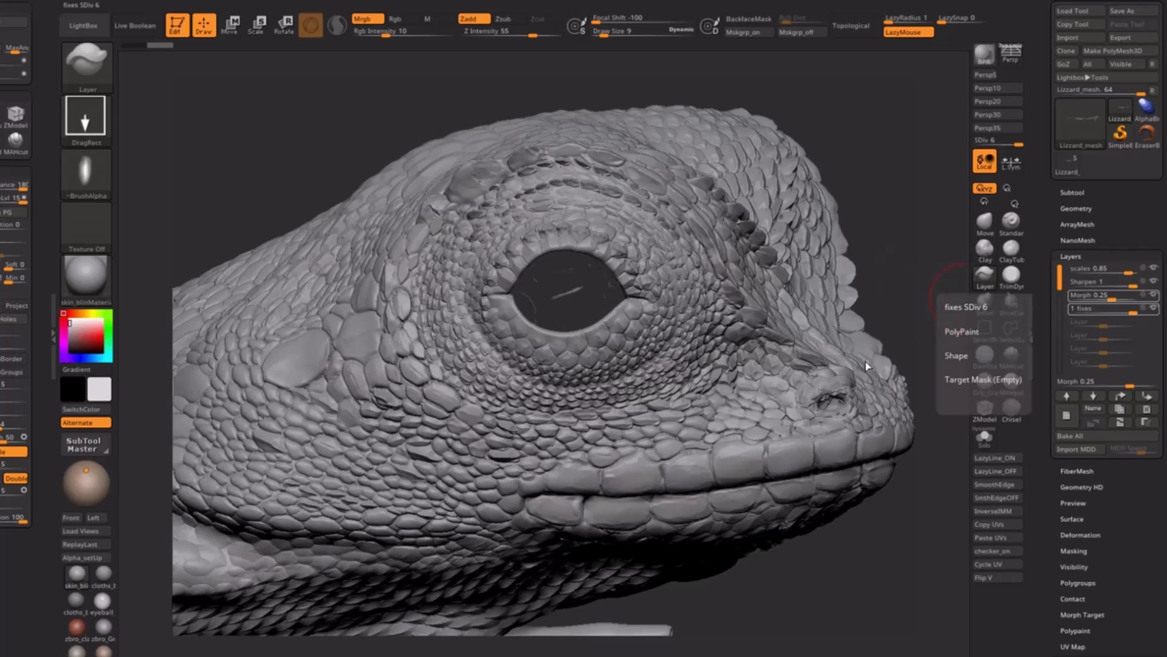
pyautogui.click(1151, 311)
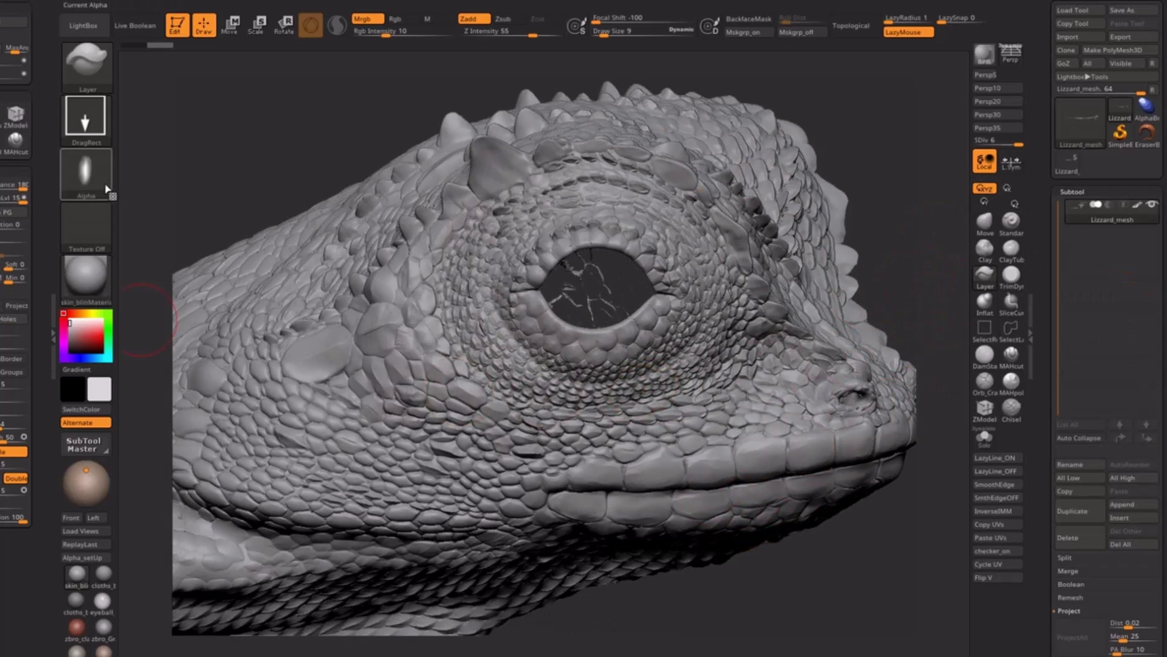
# - Examine the finished head scales around the eye, cheek and snout from several angles
pyautogui.moveTo(89, 189)
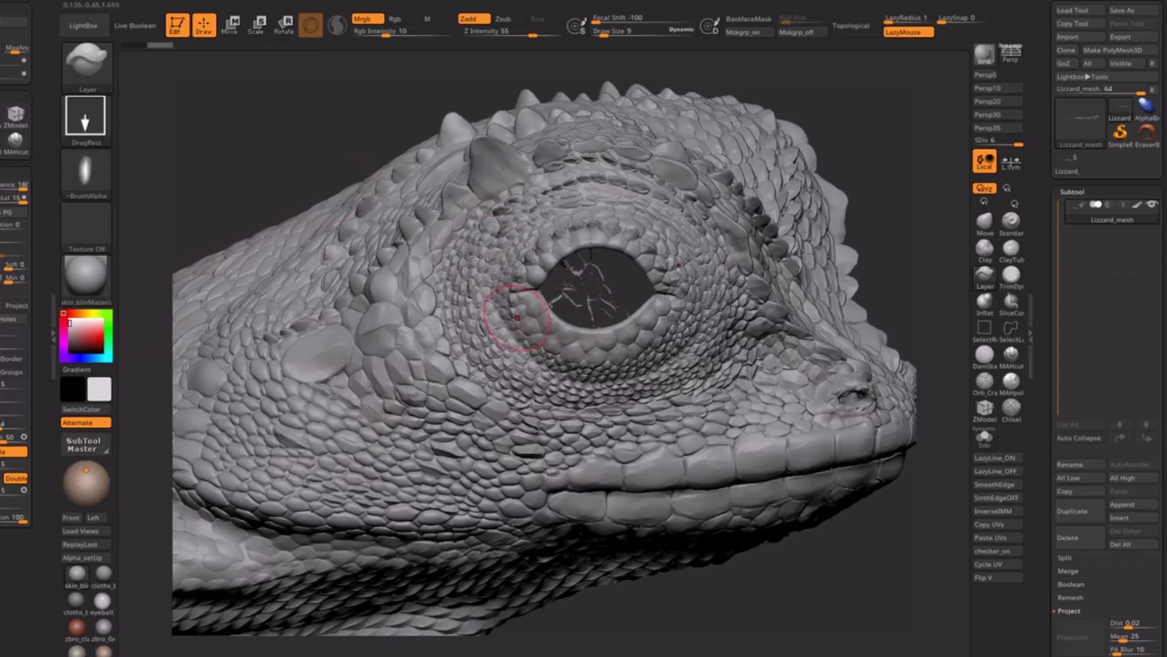
pyautogui.moveTo(851, 168); pyautogui.dragTo(672, 239)
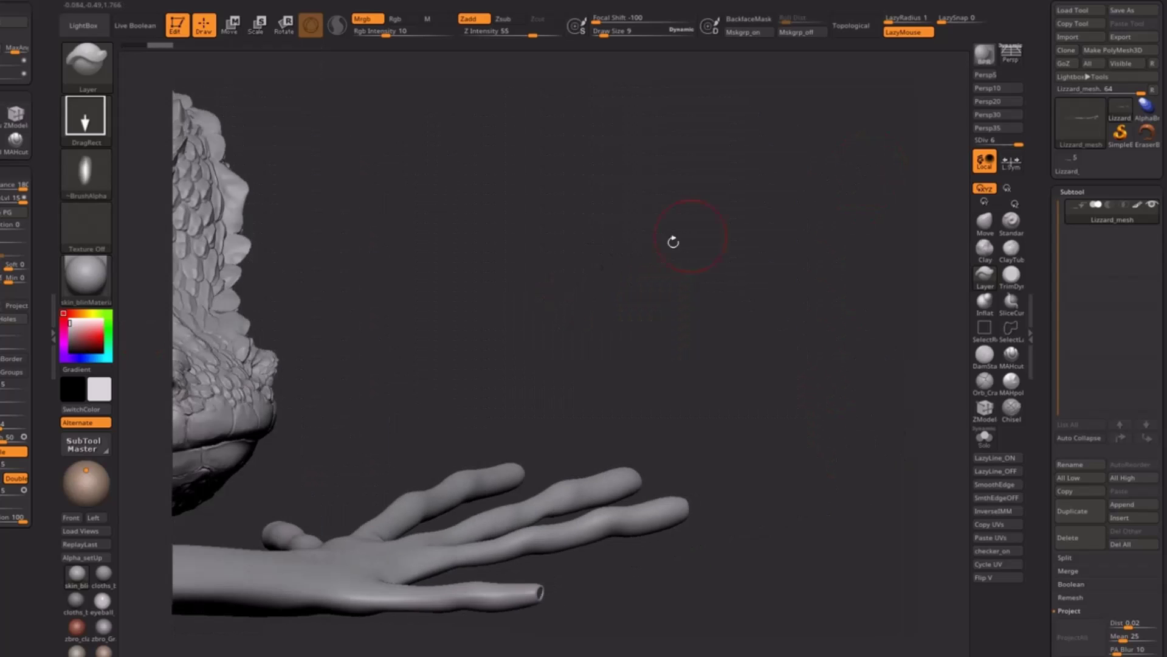
pyautogui.keyDown('alt'); pyautogui.moveTo(504, 273); pyautogui.dragTo(691, 365); pyautogui.keyUp('alt')
pyautogui.moveTo(855, 273); pyautogui.dragTo(844, 274)
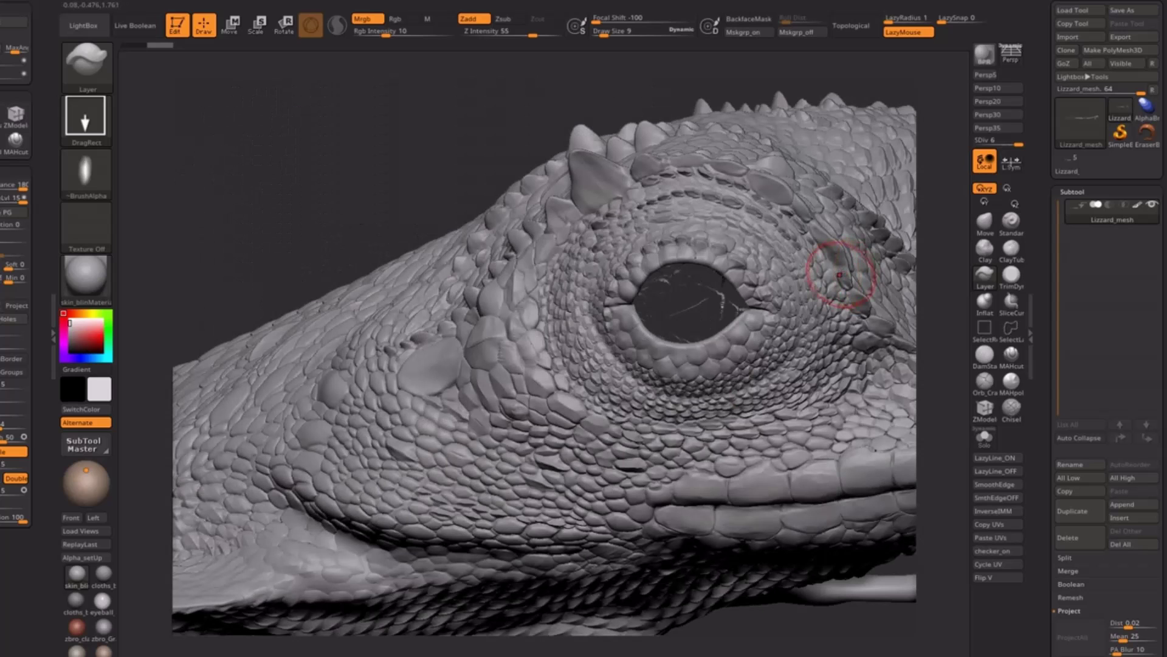
pyautogui.moveTo(387, 145); pyautogui.dragTo(249, 129)
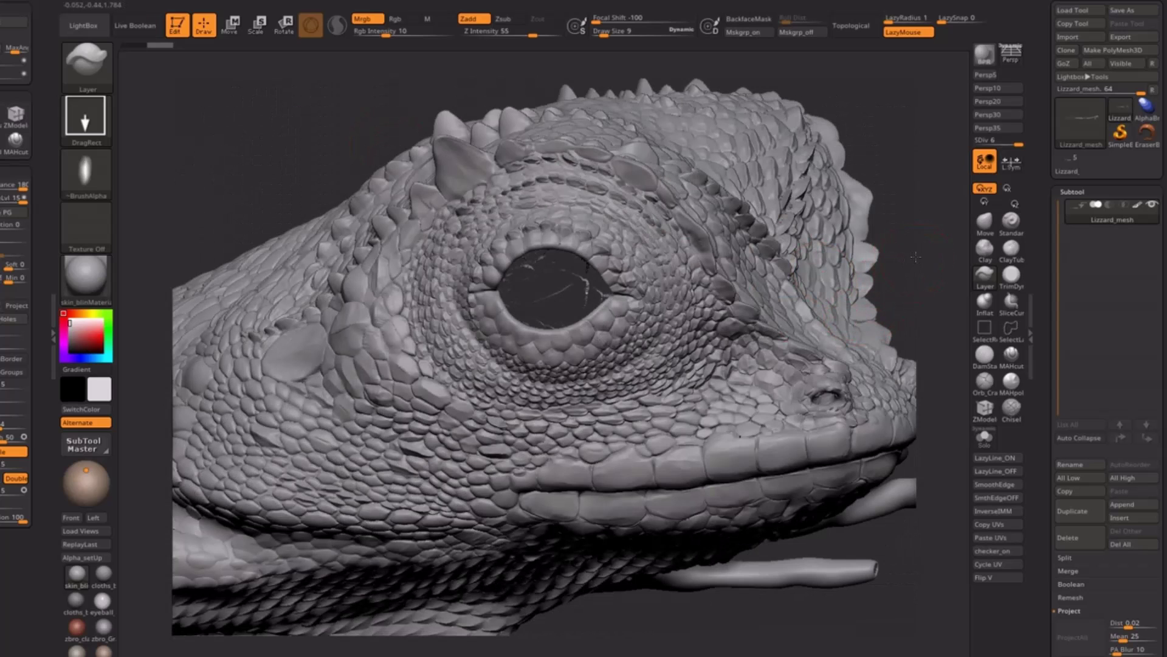
pyautogui.keyDown('alt'); pyautogui.moveTo(906, 271); pyautogui.dragTo(888, 242); pyautogui.keyUp('alt')
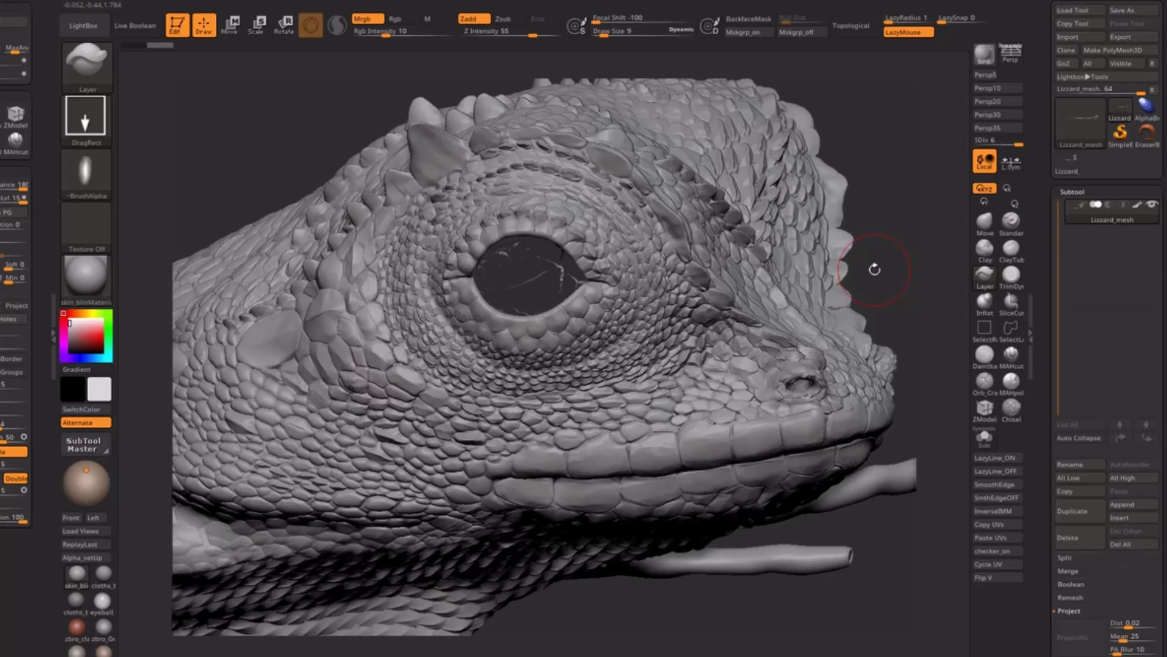